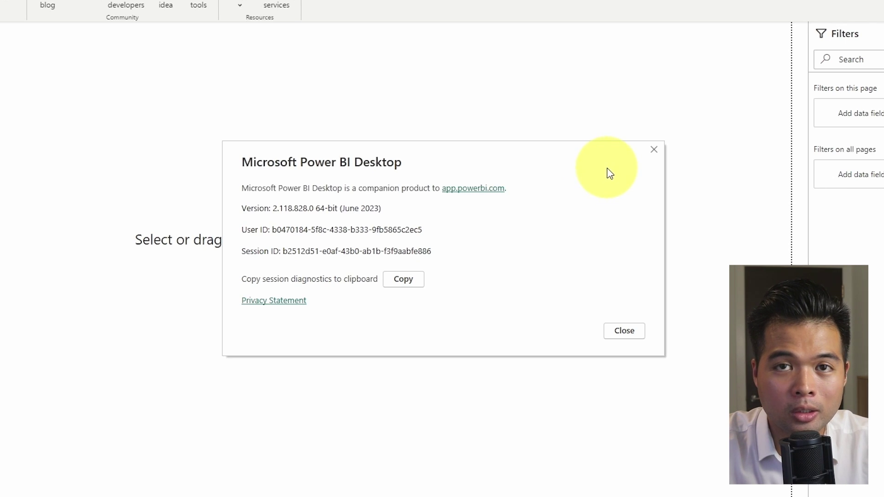
Close the version information and enable the New card visual preview feature in the global options.
left_click(652, 157)
left_click(16, 24)
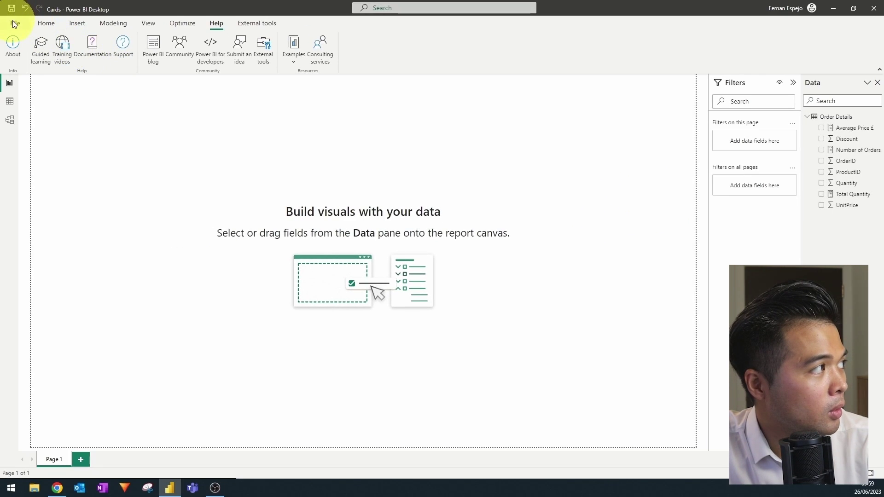
left_click(56, 170)
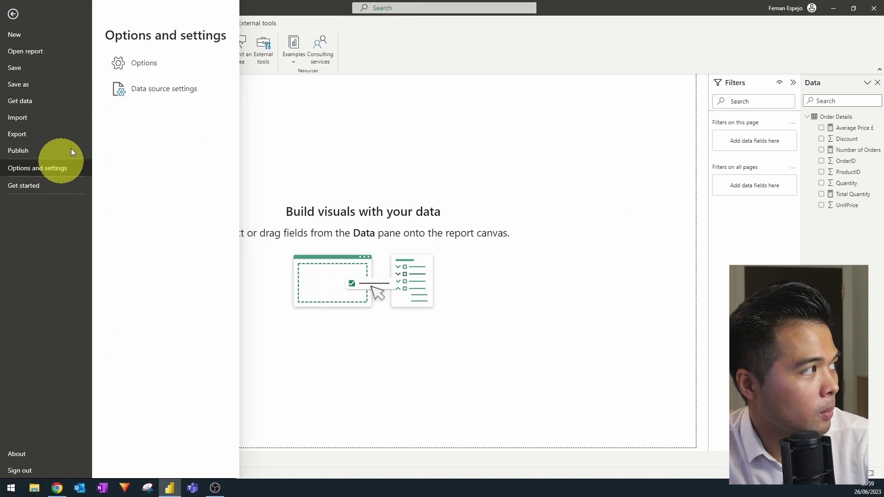
left_click(168, 72)
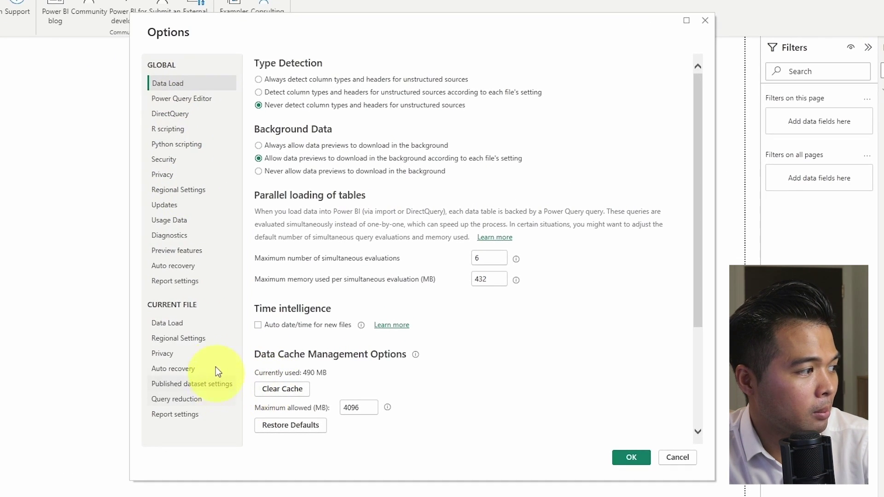
left_click(197, 249)
left_click(294, 382)
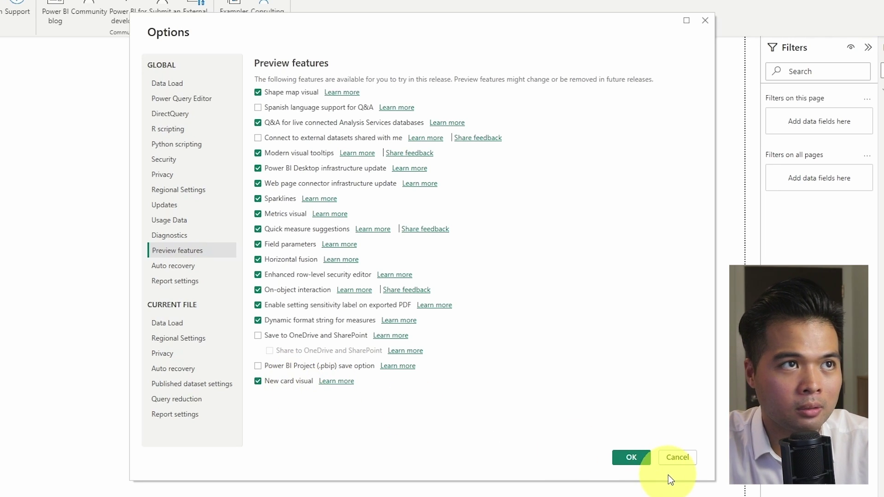
left_click(633, 458)
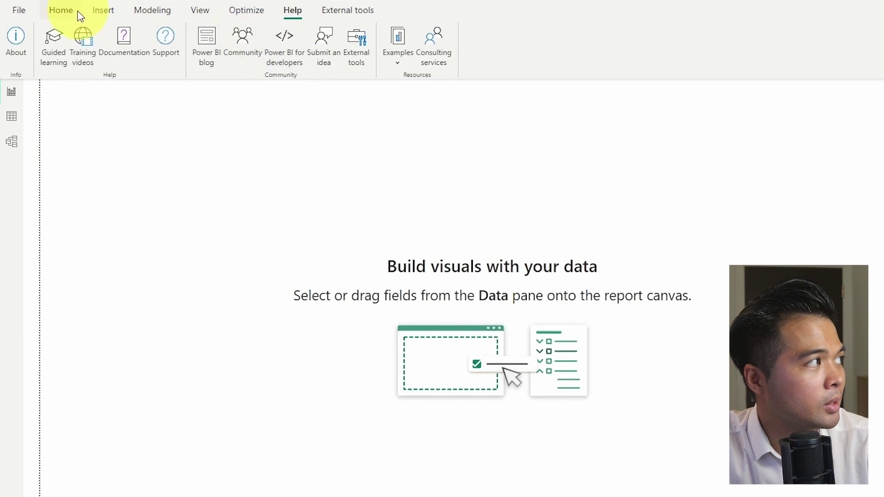
Locate the Card (new) visual in the gallery of available visuals, then close the gallery.
left_click(61, 11)
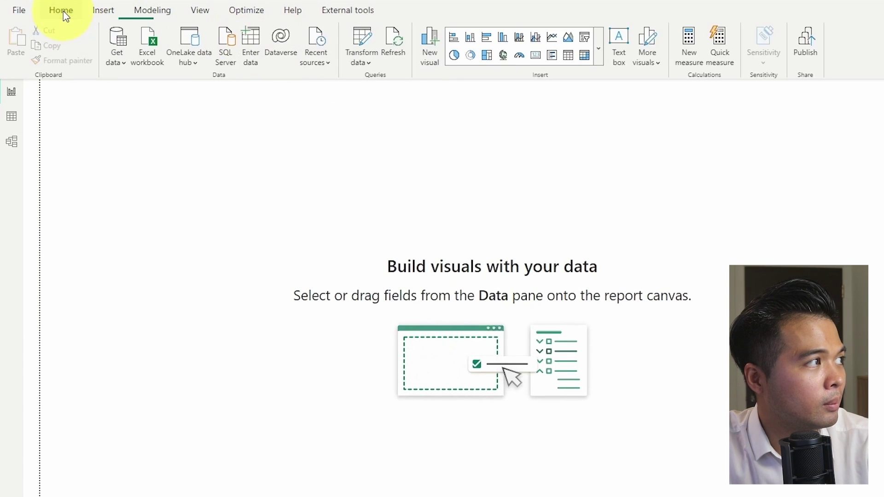
left_click(598, 47)
scroll(532, 256, "down", 1)
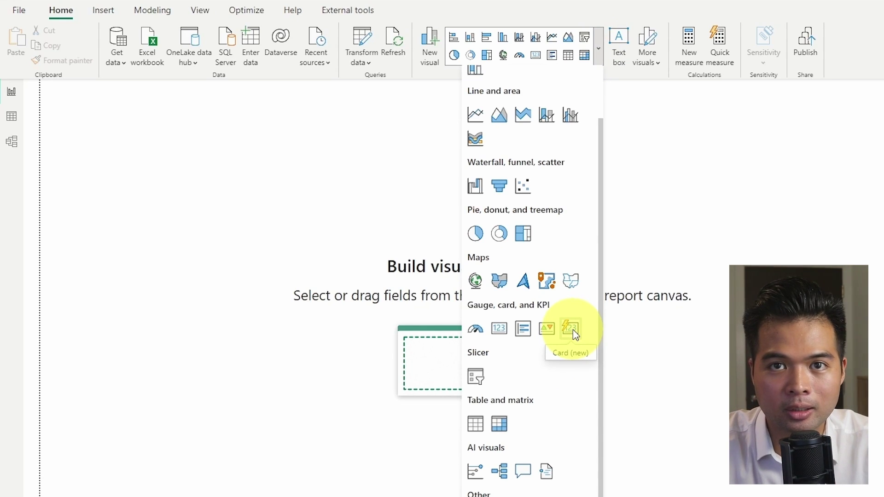
left_click(181, 258)
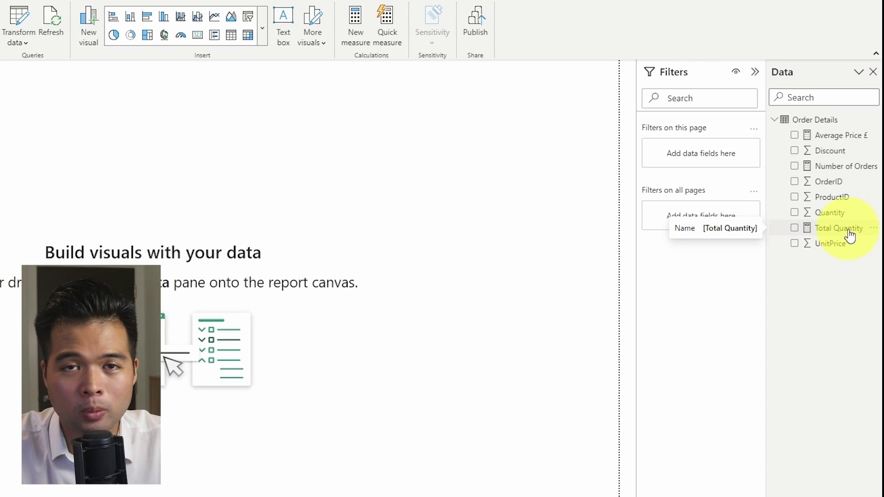
Create a standard Card visual for Total Quantity, shrink it and place it near the top of the page.
left_click_drag(849, 236, 420, 223)
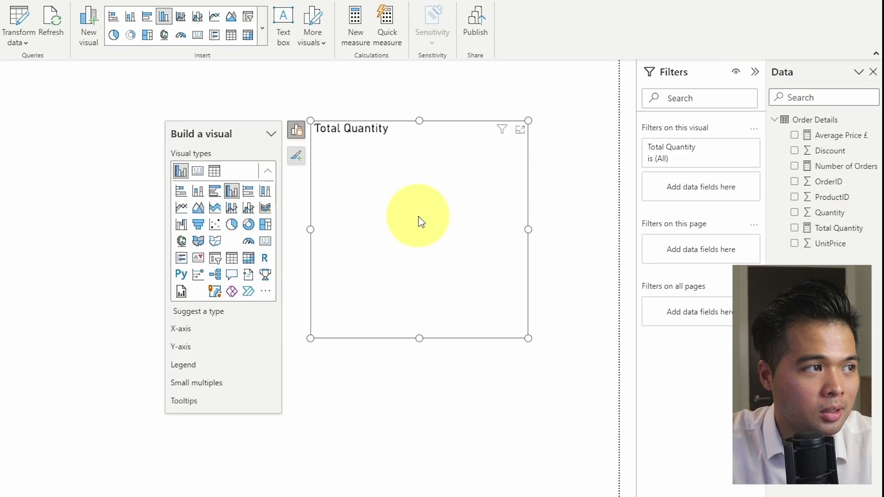
left_click(198, 171)
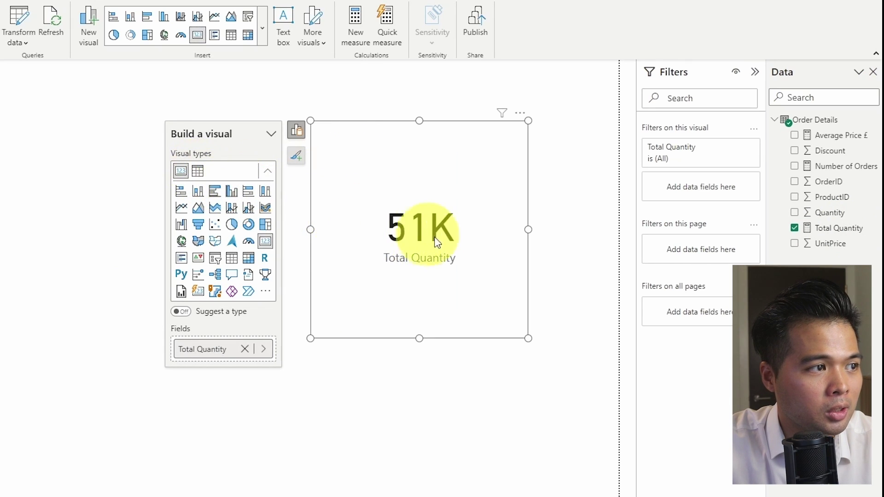
left_click_drag(353, 247, 170, 247)
left_click_drag(158, 336, 158, 216)
left_click_drag(264, 180, 57, 189)
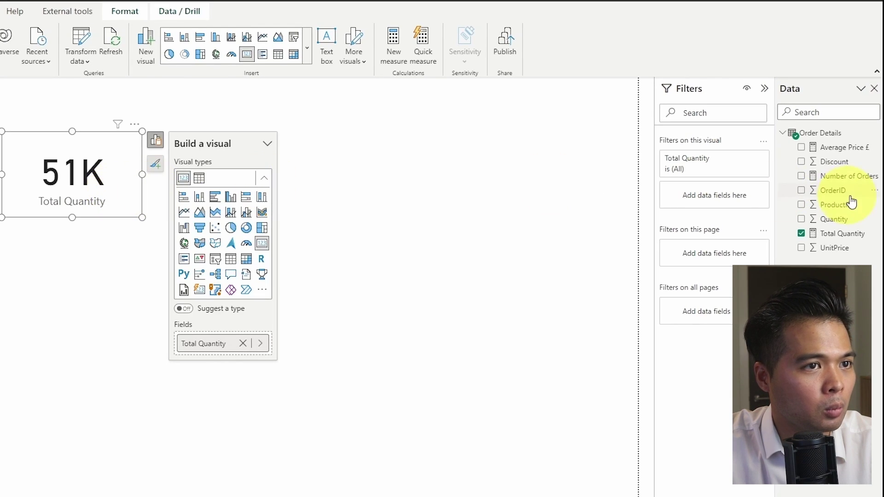
Add a second standard Card for Number of Orders beside the Total Quantity card and make it smaller.
left_click_drag(848, 176, 333, 187)
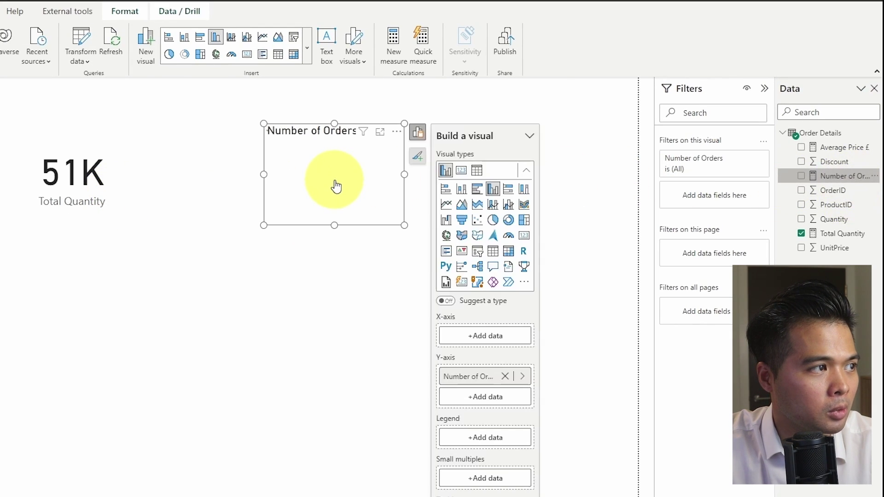
left_click(462, 170)
left_click_drag(400, 217, 279, 211)
Add a third standard Card for Average Price £ and line it up beside the Number of Orders card.
left_click_drag(833, 147, 428, 178)
left_click(310, 177)
left_click(485, 179)
left_click_drag(487, 175, 432, 180)
left_click(431, 279)
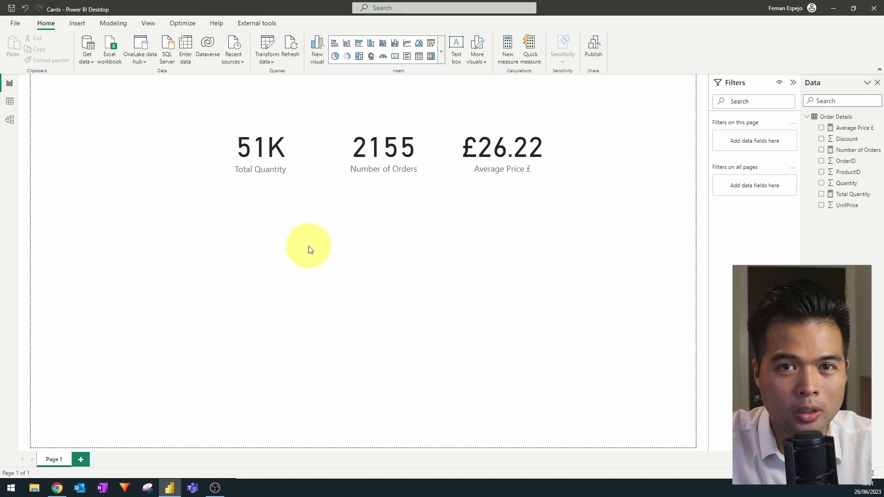
Set the callout value font size of the Total Quantity card to 30.
left_click(310, 165)
left_click(427, 164)
left_click(538, 174)
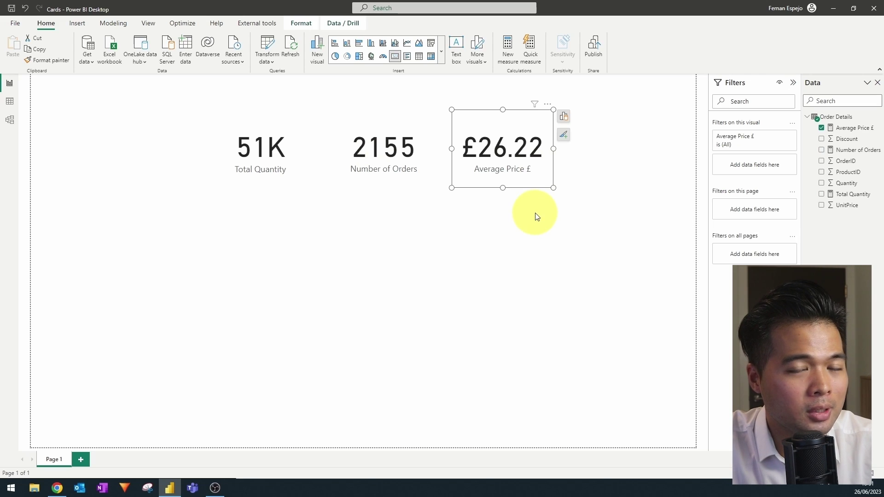
left_click(287, 160)
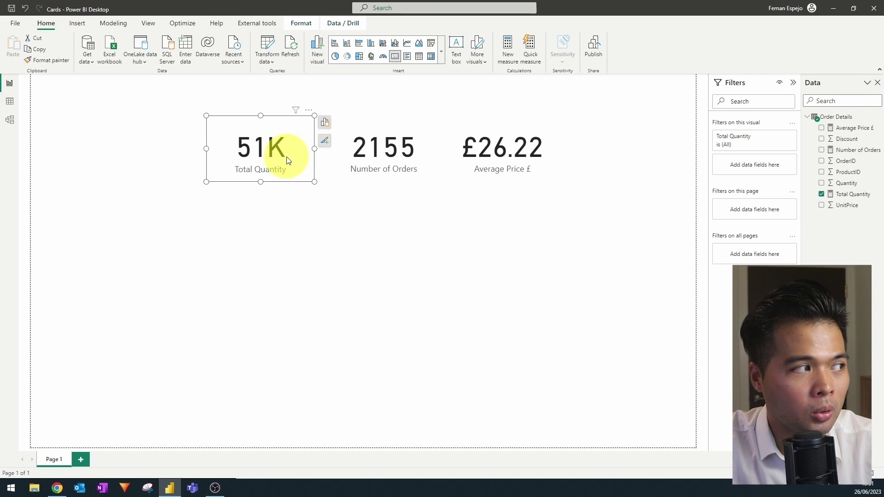
left_click(324, 141)
left_click(364, 175)
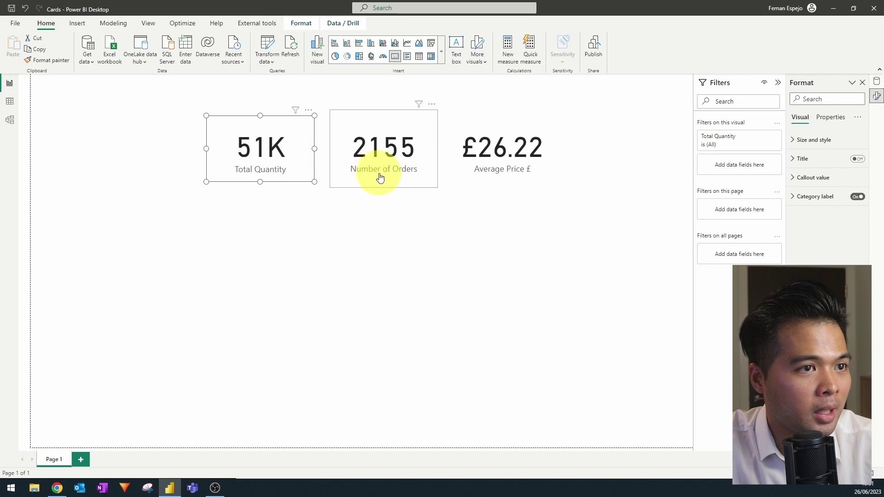
left_click(813, 177)
left_click(847, 208)
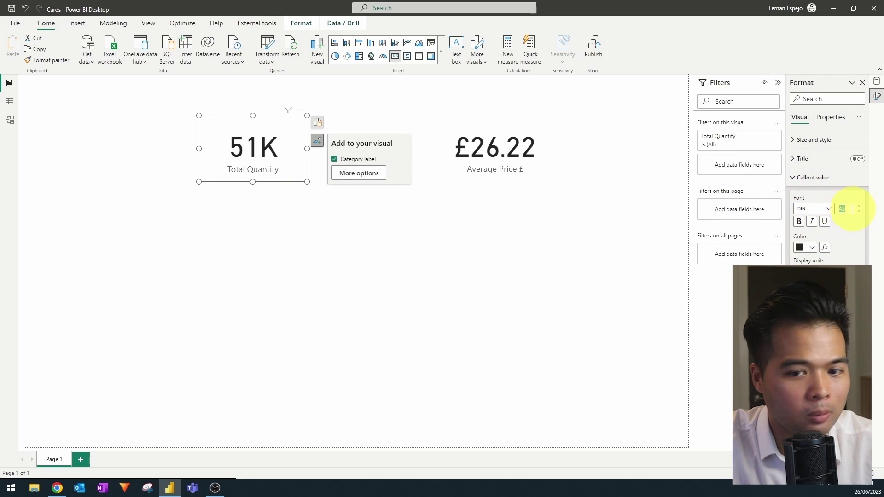
type("30")
left_click(594, 203)
Copy the Total Quantity card's formatting to the Number of Orders card with Format painter.
left_click(275, 157)
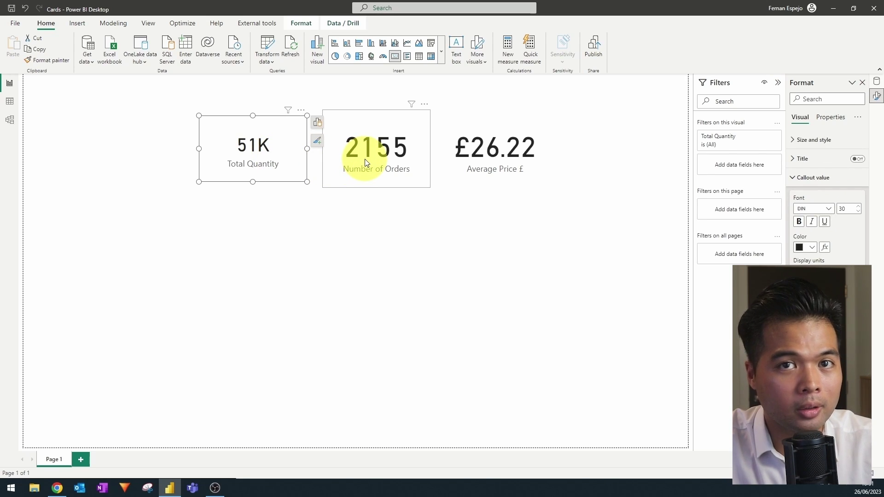
left_click(59, 66)
left_click(368, 143)
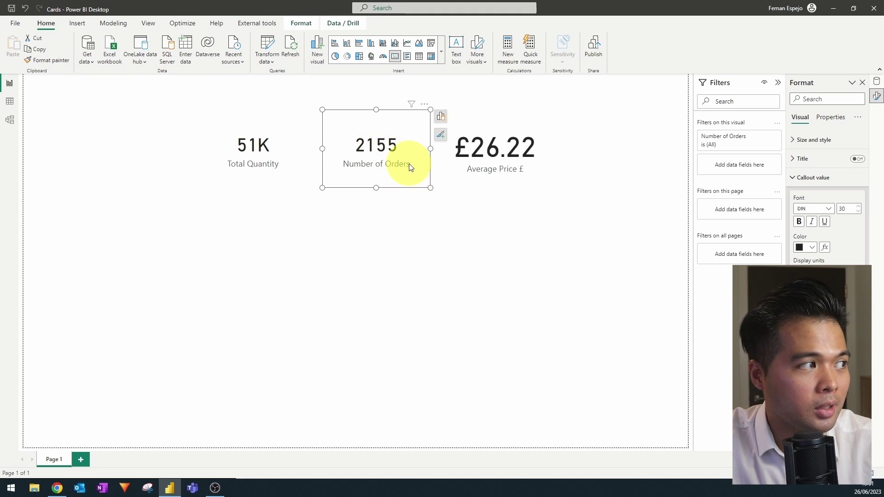
Shrink the Number of Orders card slightly and reposition it between the other two cards.
left_click_drag(411, 167, 411, 171)
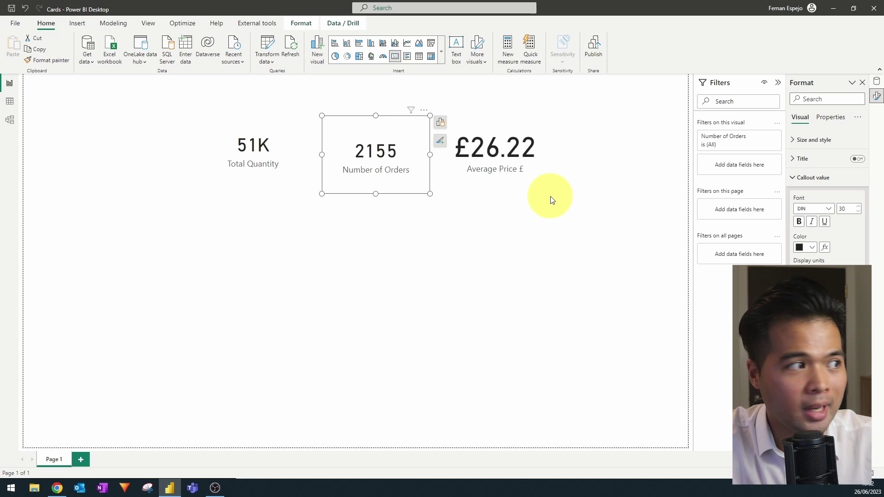
mouse_move(319, 154)
left_mouse_down()
mouse_move(317, 168)
mouse_move(324, 158)
left_mouse_up()
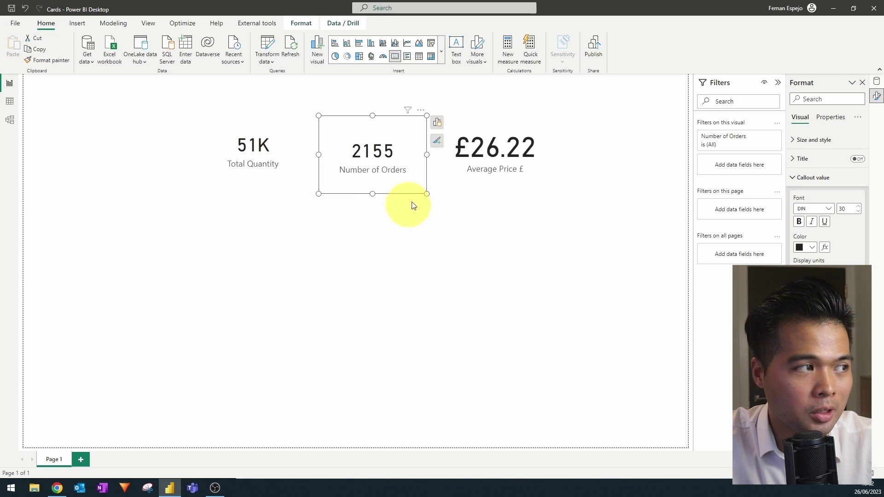
left_click_drag(425, 193, 386, 174)
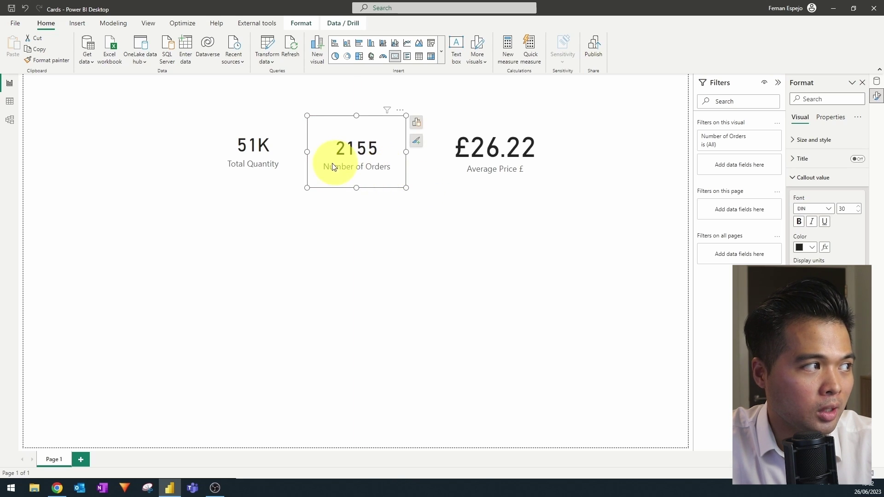
left_click_drag(325, 154, 331, 156)
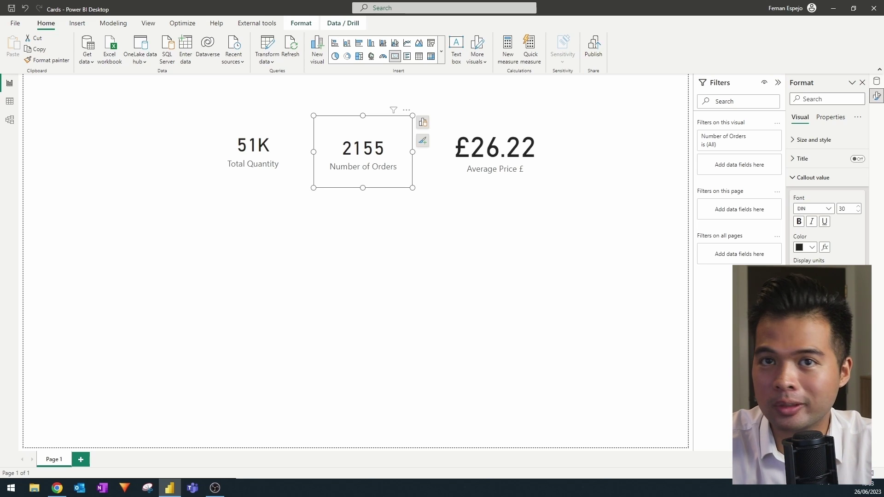
Delete the Average Price £, Number of Orders and Total Quantity cards from the page.
left_click(479, 144)
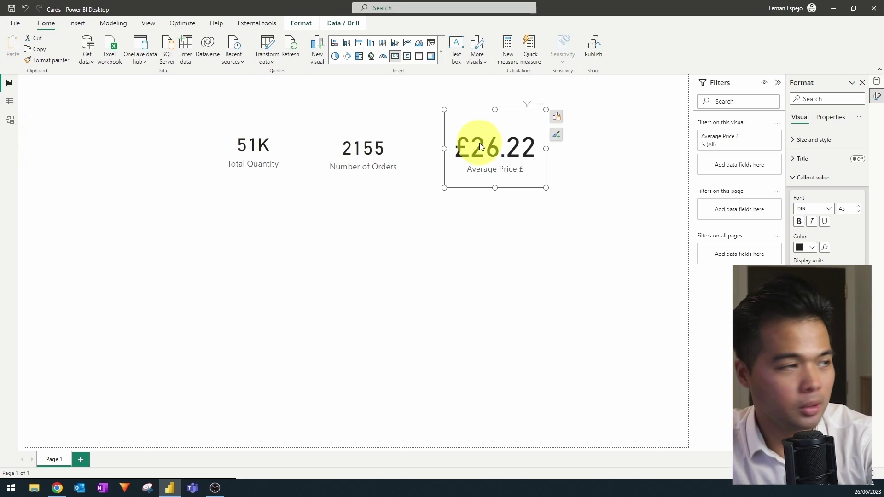
key("Delete")
left_click(375, 150)
key("Delete")
left_click(276, 148)
key("Delete")
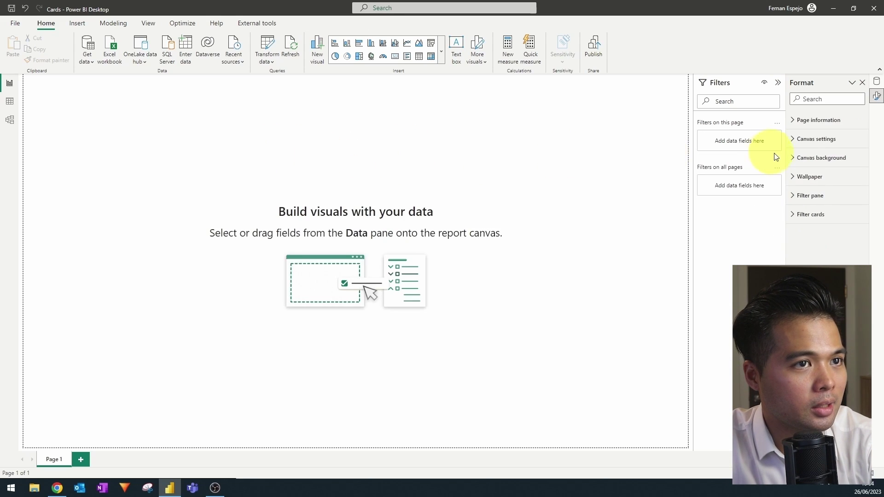
Create one Card (new) visual containing Average Price £, Number of Orders and Total Quantity.
left_click(876, 98)
left_click(876, 98)
left_click(876, 82)
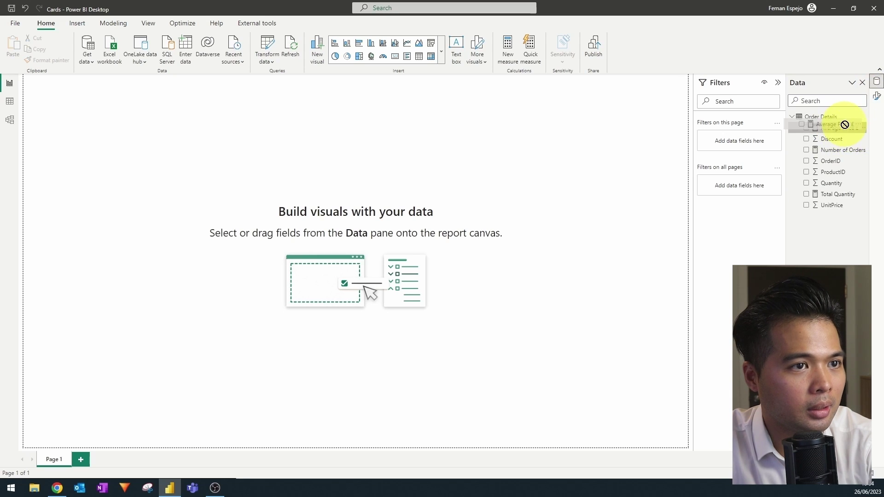
left_click_drag(838, 128, 487, 136)
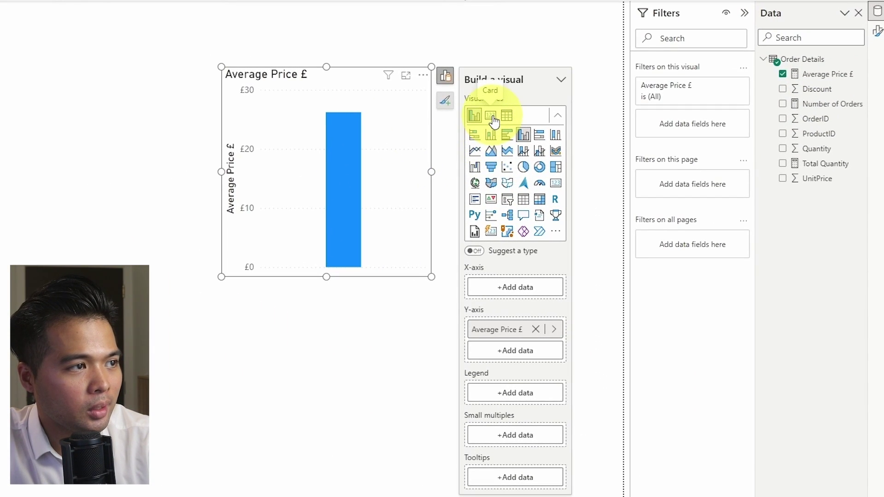
left_click(491, 231)
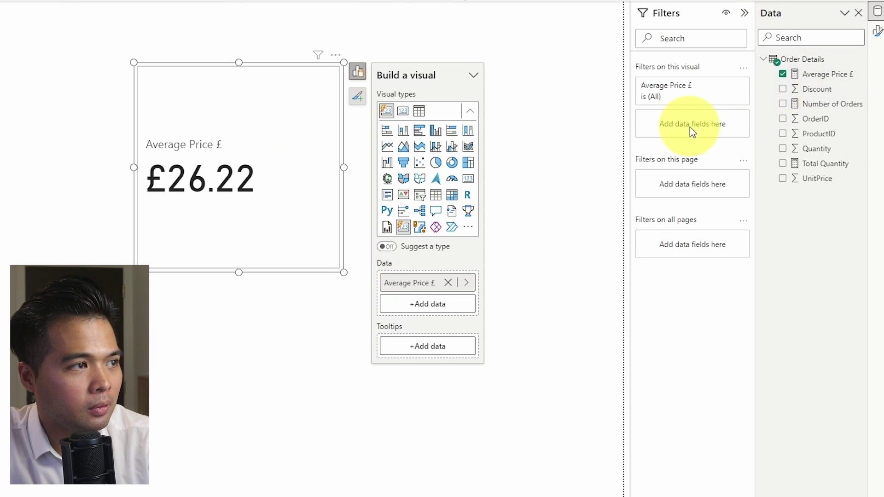
left_click_drag(811, 104, 457, 308)
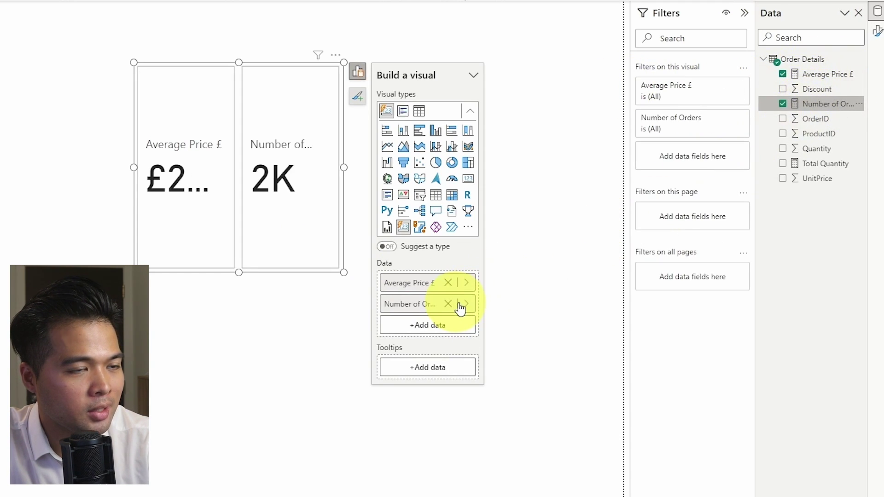
left_click_drag(810, 166, 448, 328)
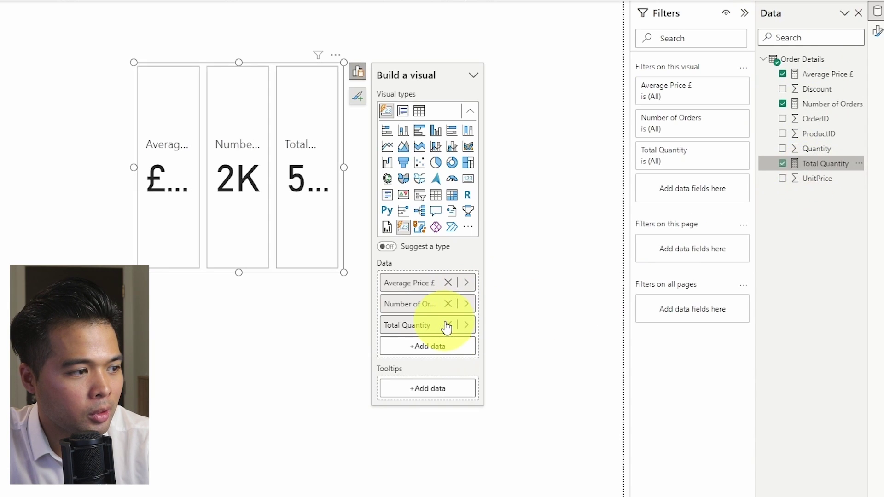
Resize the multi-card visual to about 532 wide by 140 high, place it at the page's upper right, and collapse the Filters pane.
left_click_drag(335, 244, 383, 219)
left_click_drag(286, 247, 302, 137)
left_click_drag(389, 86, 530, 114)
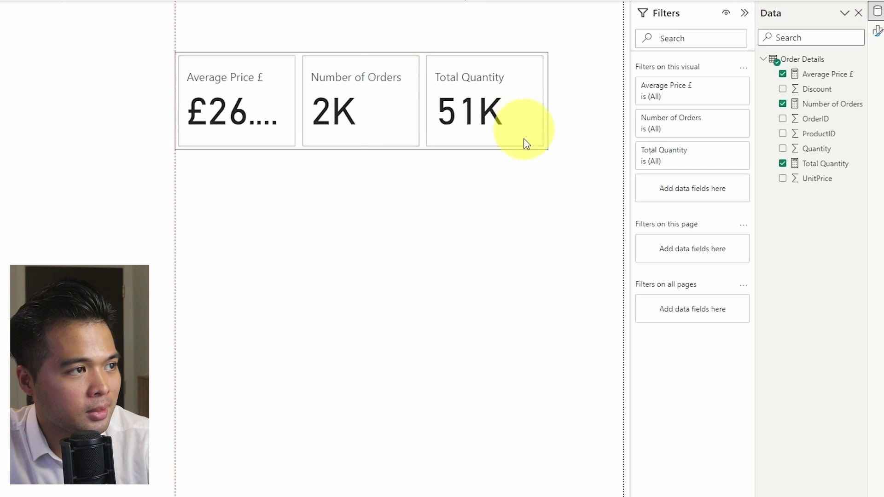
left_click(476, 156)
left_click_drag(437, 145, 501, 123)
left_click(480, 199)
left_click(744, 13)
left_click(479, 111)
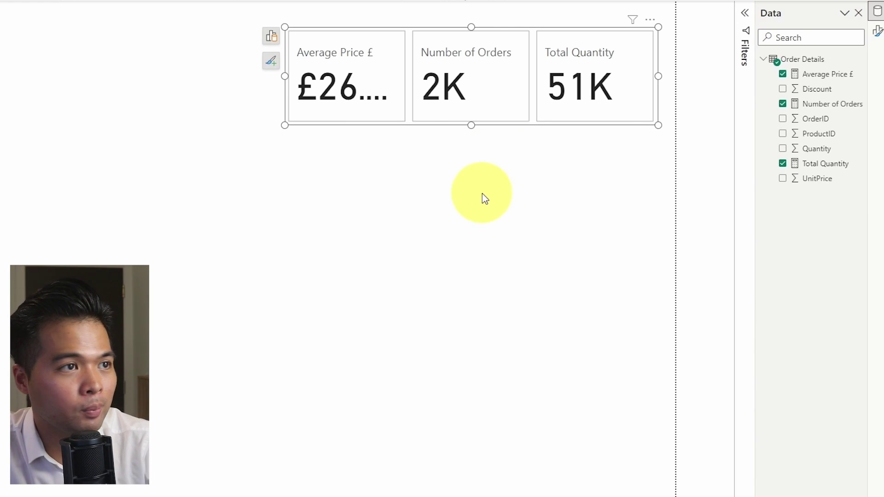
Review the Size and style formatting options of the multi-card visual.
left_click(877, 33)
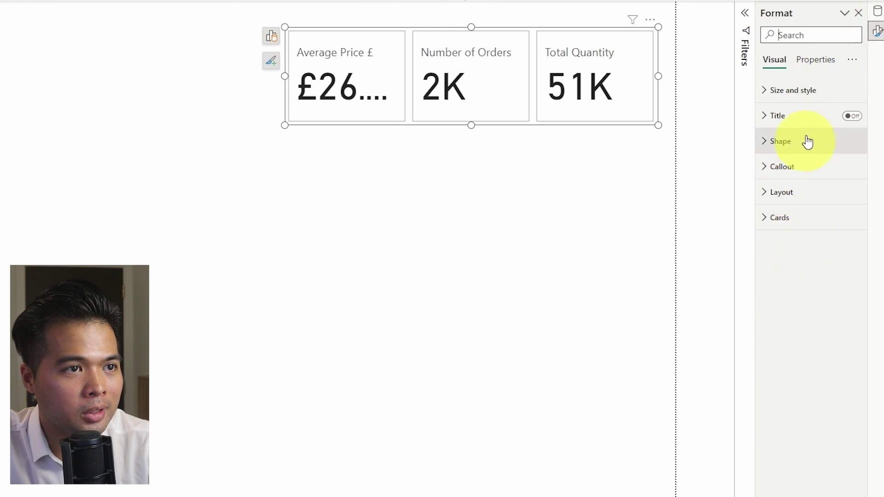
left_click(813, 105)
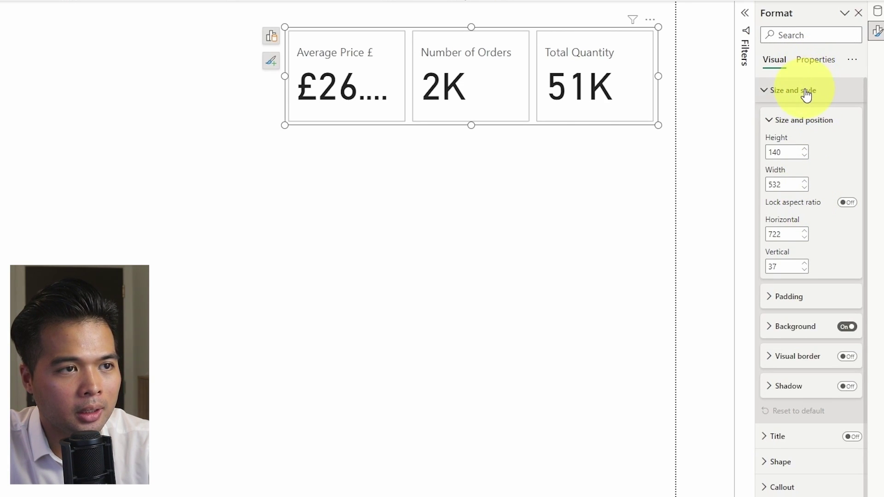
left_click(805, 94)
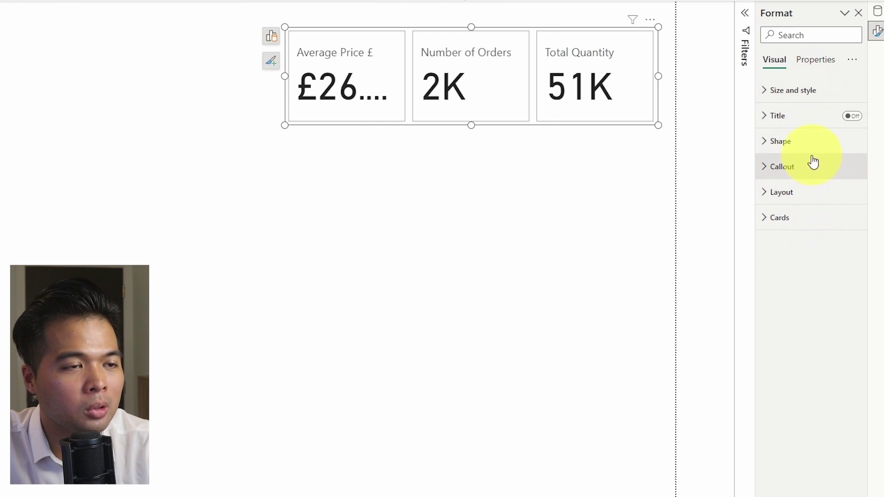
Change the card shape to Rounded Rectangle with 11% rounded corners.
left_click(812, 119)
left_click(812, 118)
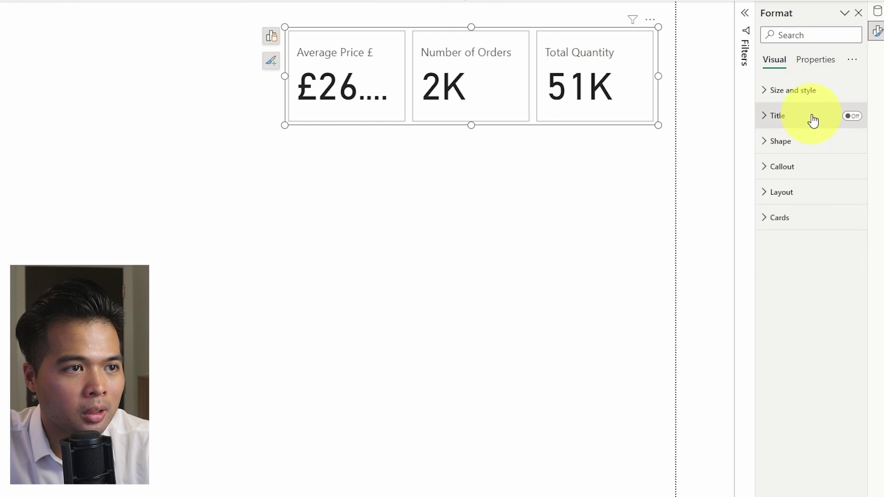
left_click(806, 147)
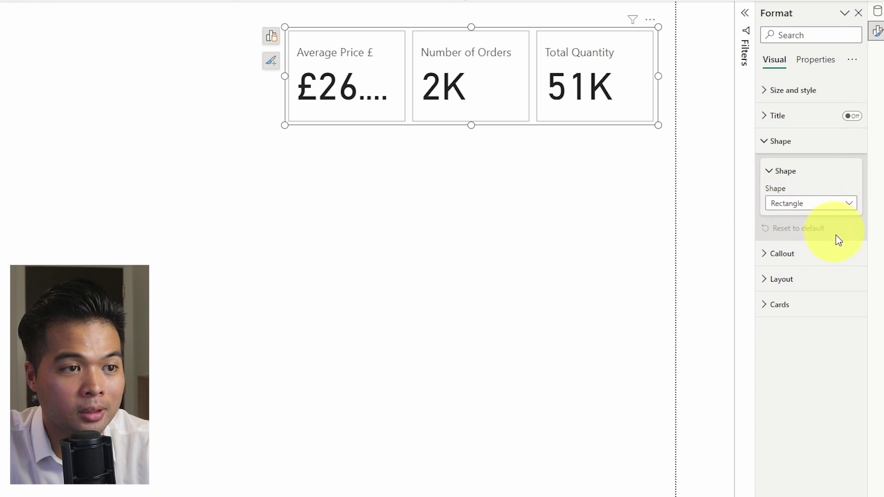
left_click(842, 203)
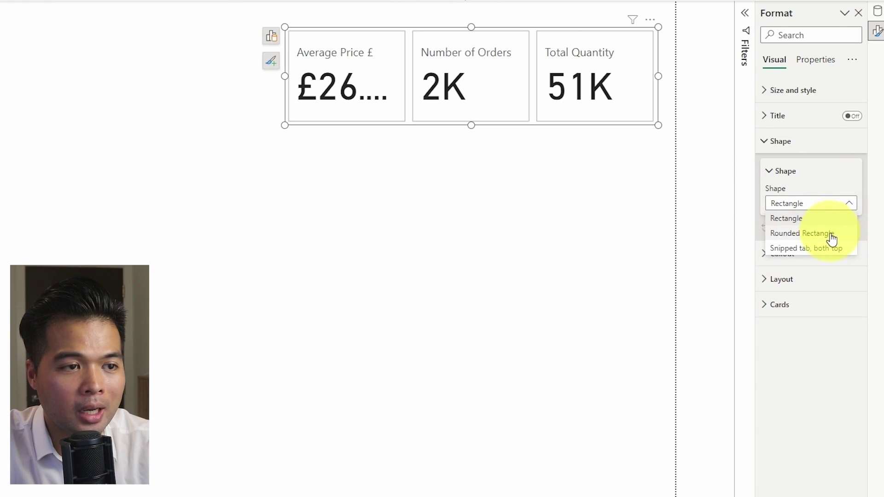
left_click(829, 233)
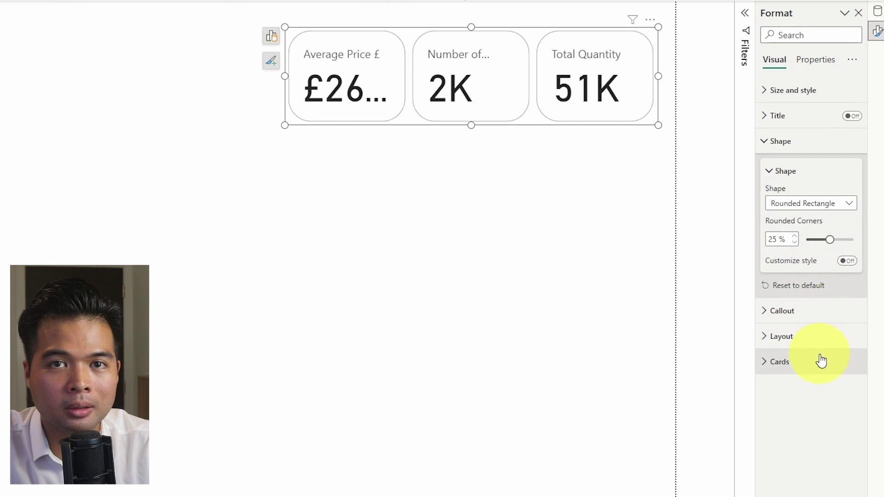
left_click_drag(830, 239, 815, 240)
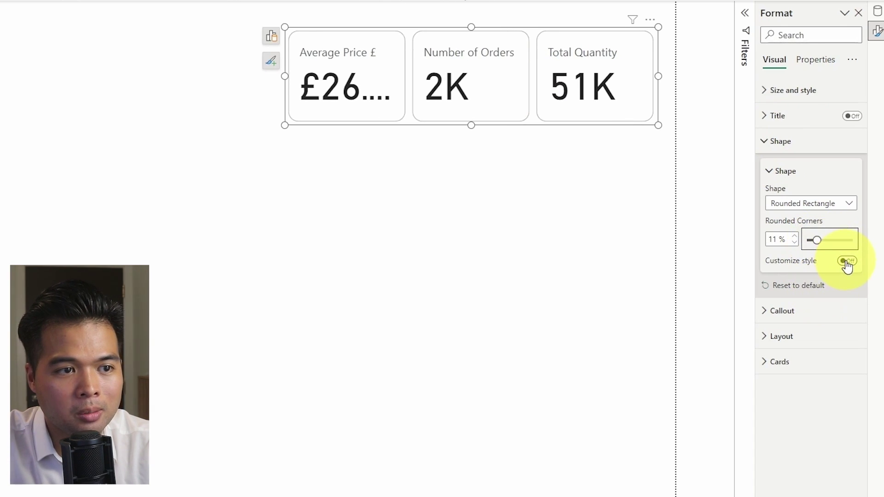
Customize the rounded corners individually, setting the top left corner to 16% and the top right corner to 9%.
left_click(846, 262)
left_click_drag(806, 239, 822, 240)
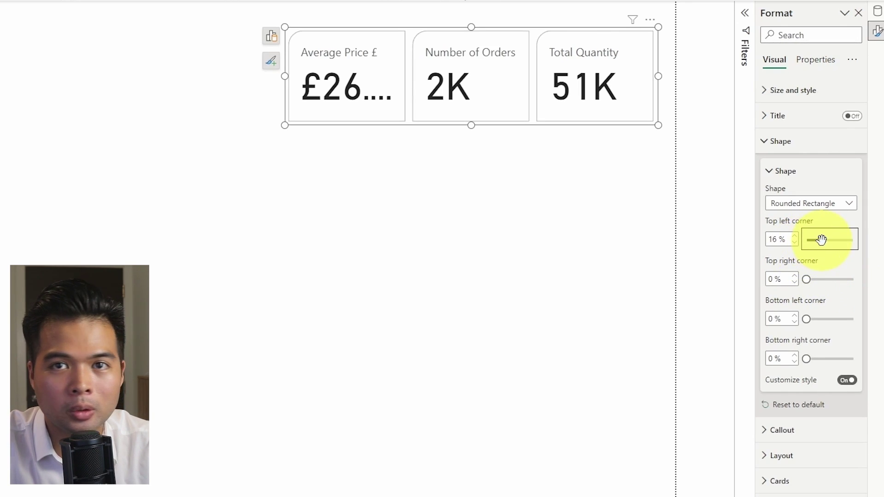
left_click(815, 278)
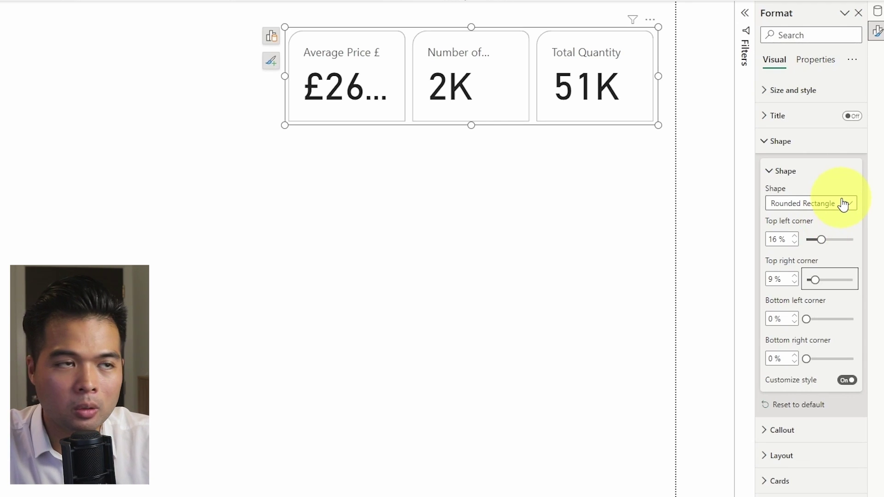
Change the card shape to Snipped tab, both top, with a customized style that snips only the top left corner.
left_click(843, 204)
left_click(821, 275)
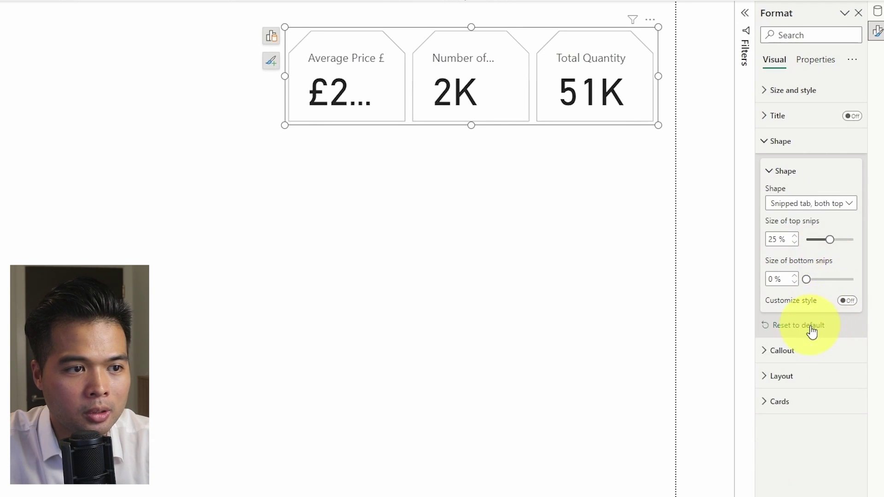
left_click(846, 301)
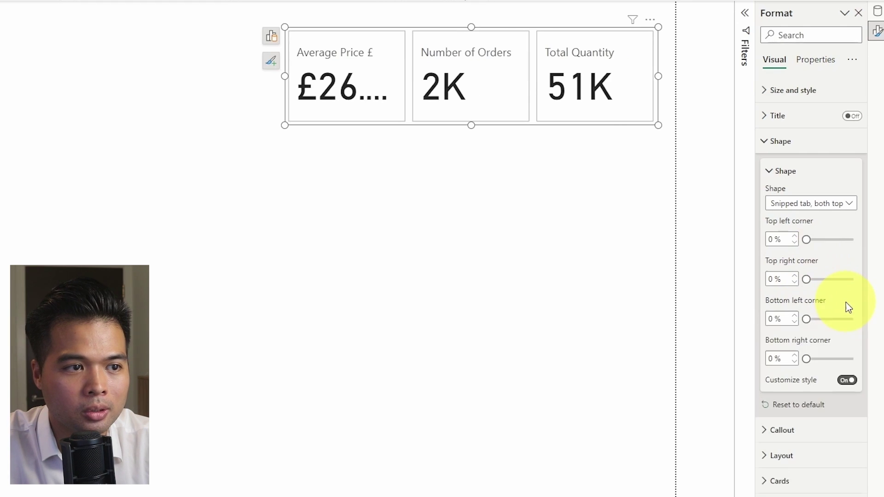
left_click_drag(806, 239, 817, 241)
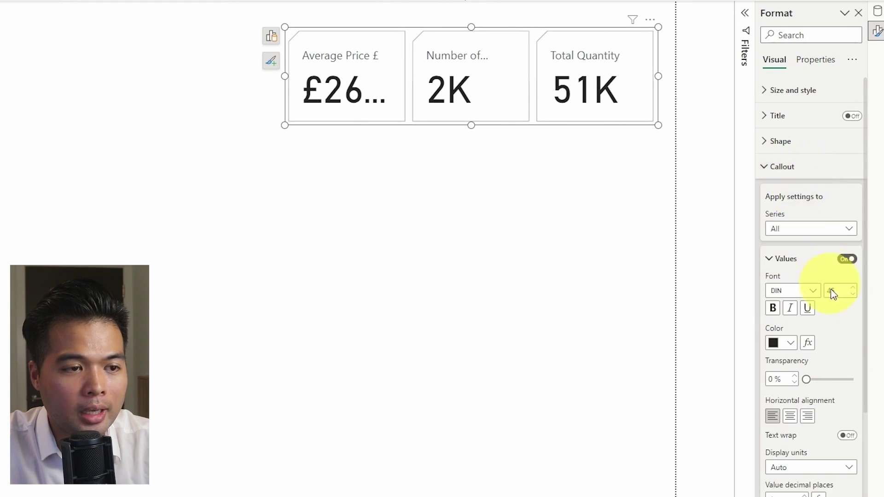
Set the callout values of all series to font size 30 and 23% transparency.
scroll(832, 297, "down", 1)
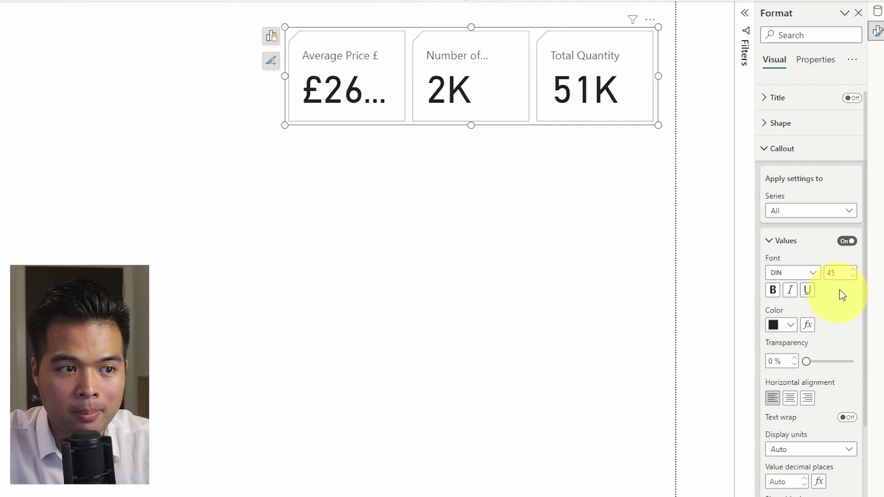
left_click_drag(844, 275, 835, 277)
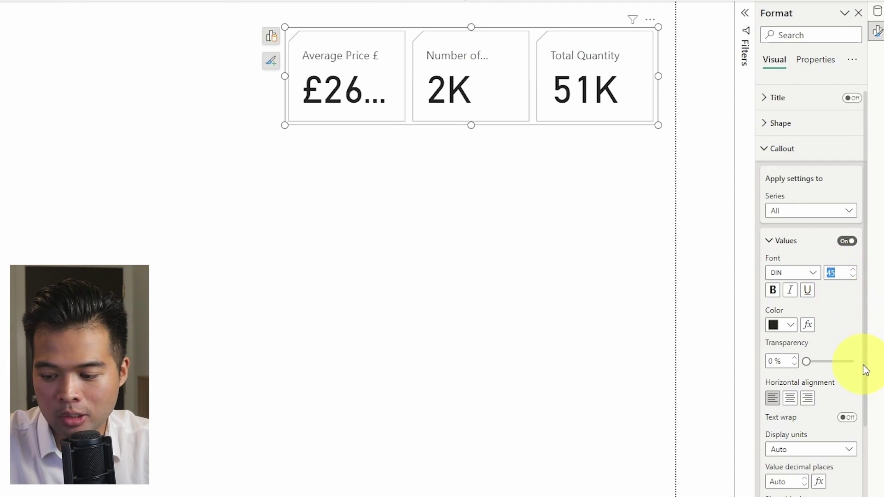
type("30")
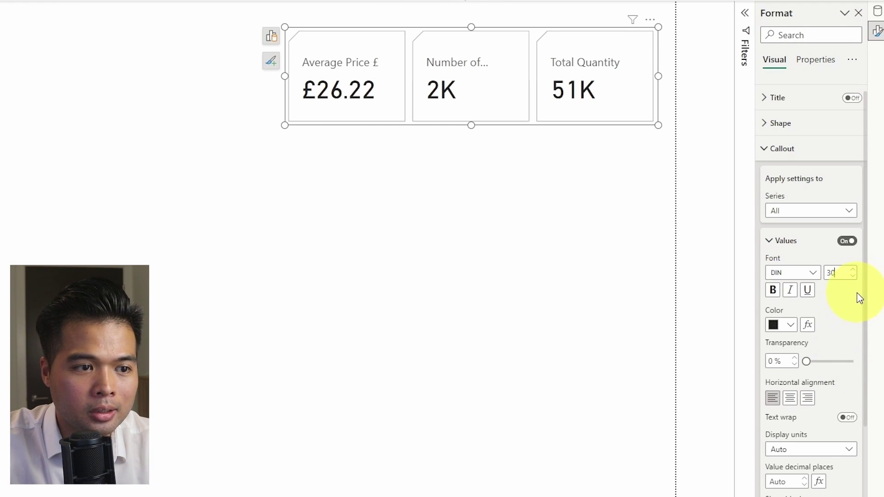
scroll(857, 302, "down", 3)
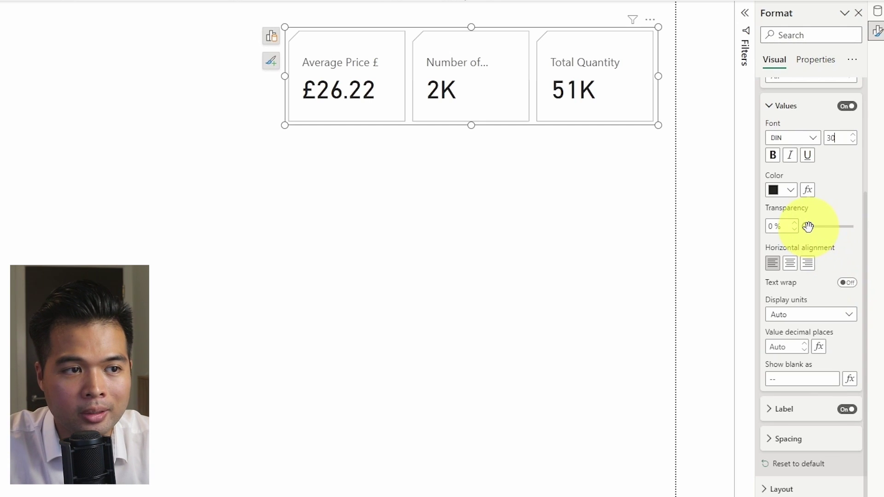
mouse_move(808, 226)
left_mouse_down()
mouse_move(838, 228)
mouse_move(817, 228)
left_mouse_up()
scroll(857, 288, "up", 1)
scroll(857, 288, "up", 2)
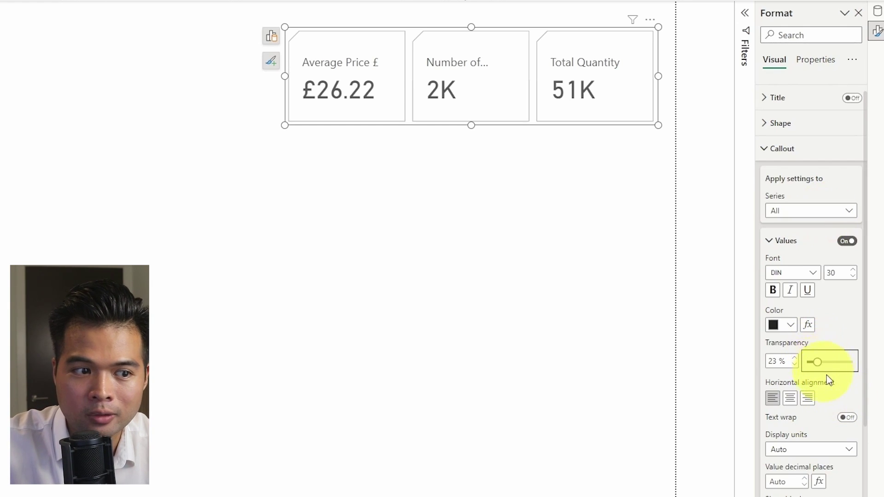
Try center and right horizontal alignment for the callout values and restore left alignment.
scroll(829, 380, "down", 3)
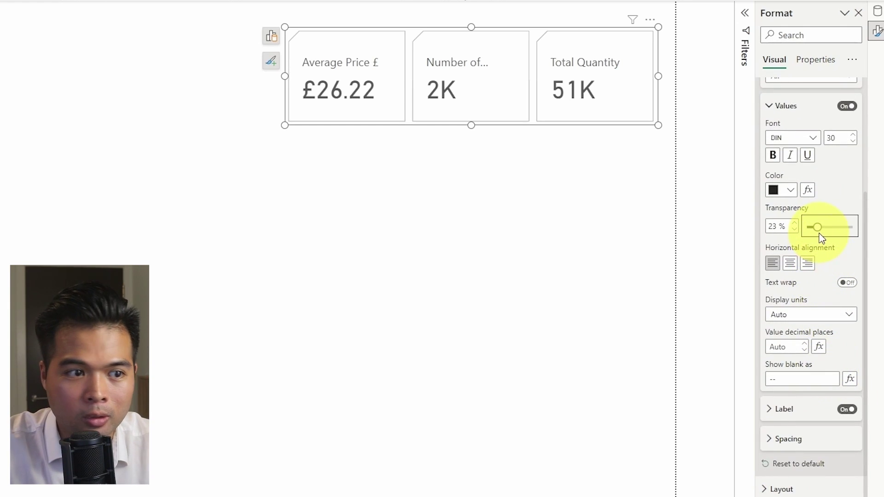
left_click(790, 265)
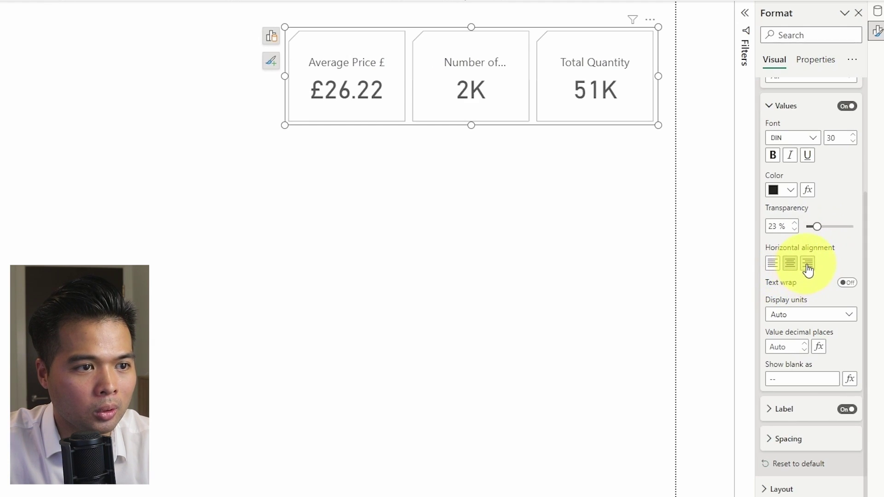
left_click(808, 267)
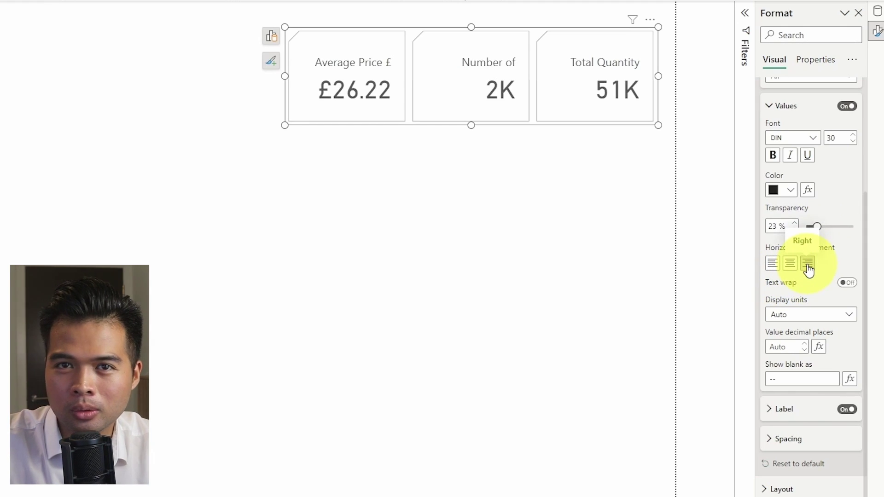
left_click(773, 264)
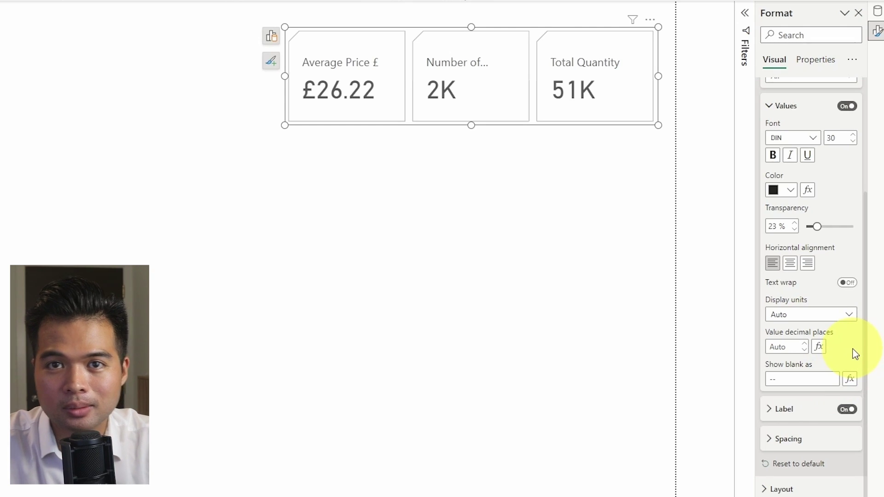
Try a higher transparency and the Below Value position for the callout labels, restoring 0% and Above Value.
left_click(783, 409)
scroll(812, 422, "down", 5)
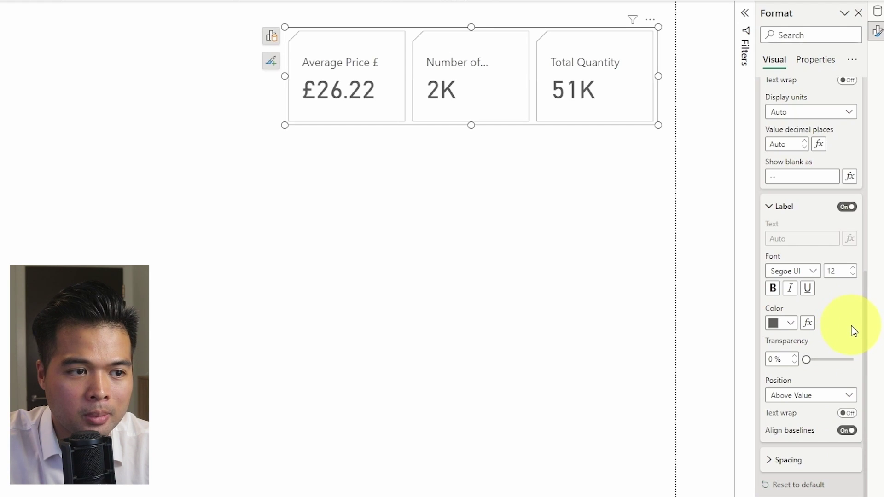
mouse_move(808, 360)
left_mouse_down()
mouse_move(824, 358)
mouse_move(804, 359)
left_mouse_up()
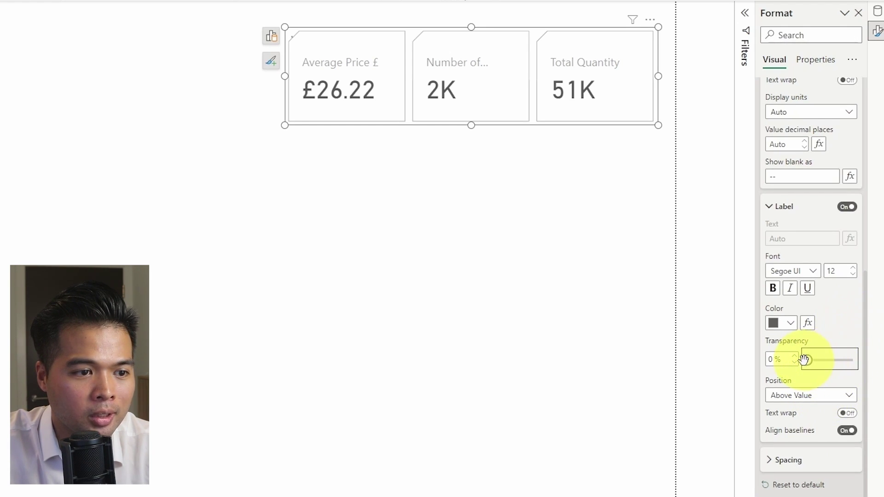
left_click(811, 395)
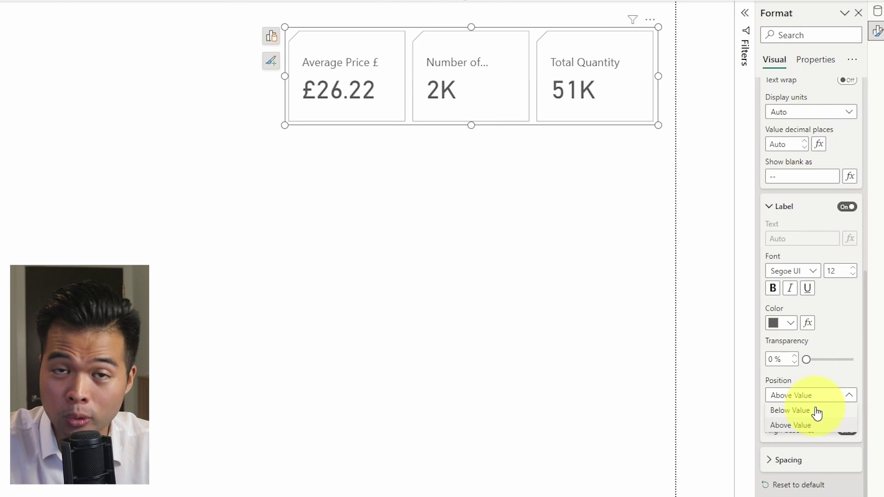
left_click(817, 412)
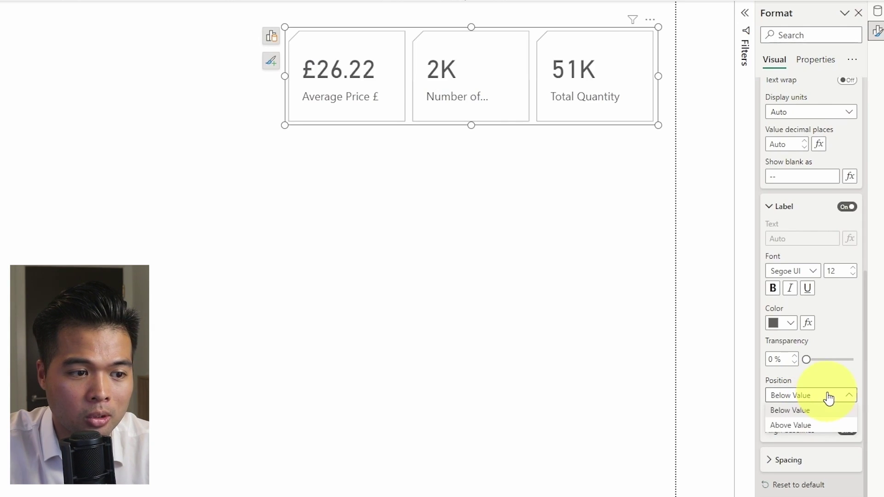
left_click(822, 425)
Turn on text wrap for the callout labels and compare Align baselines off and on, leaving it on.
left_click(848, 413)
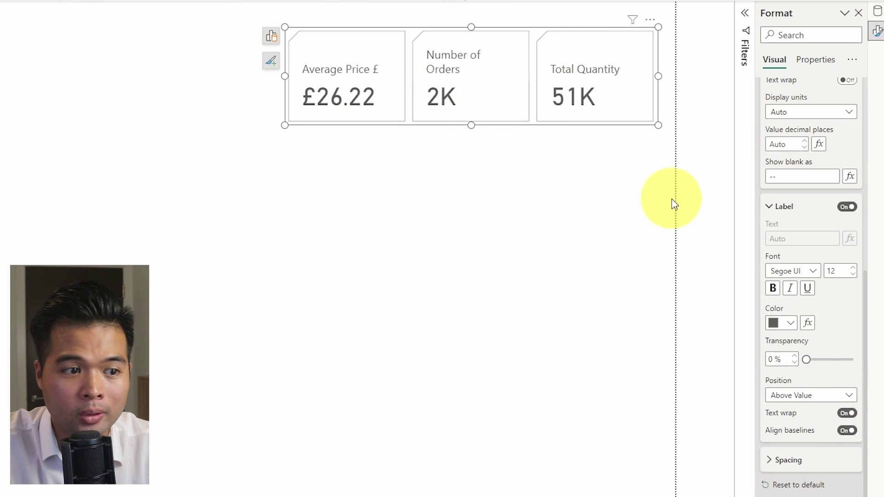
left_click(846, 430)
left_click(846, 432)
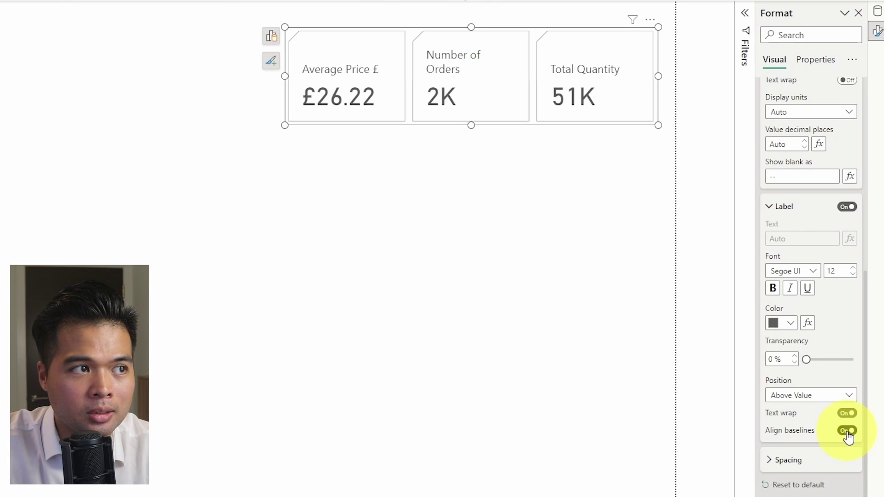
left_click(847, 432)
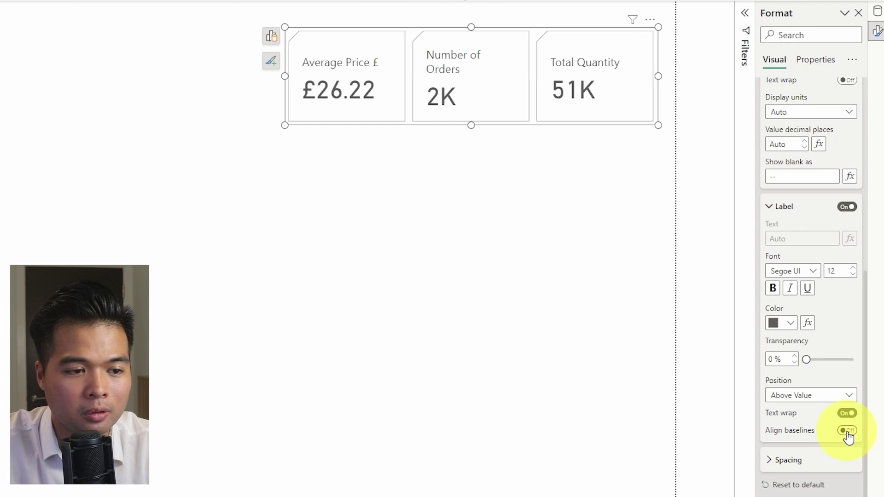
left_click(847, 431)
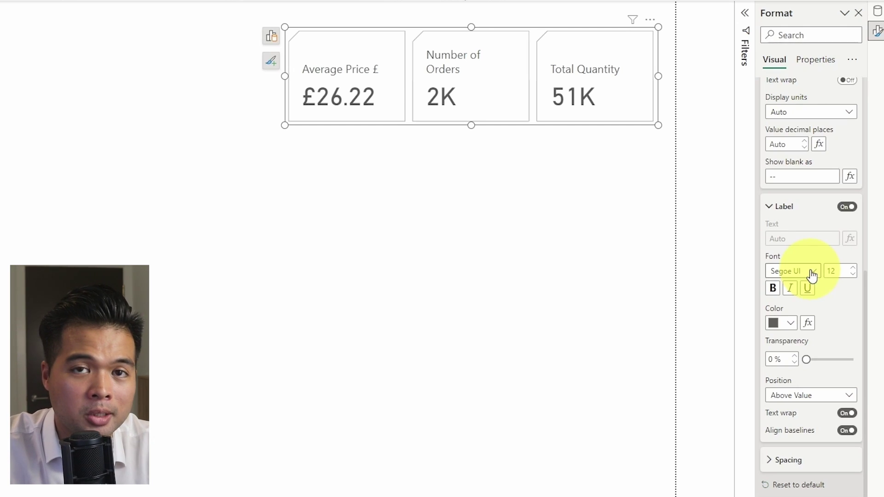
Make only the Average Price £ callout value bold and dark blue.
scroll(815, 262, "up", 5)
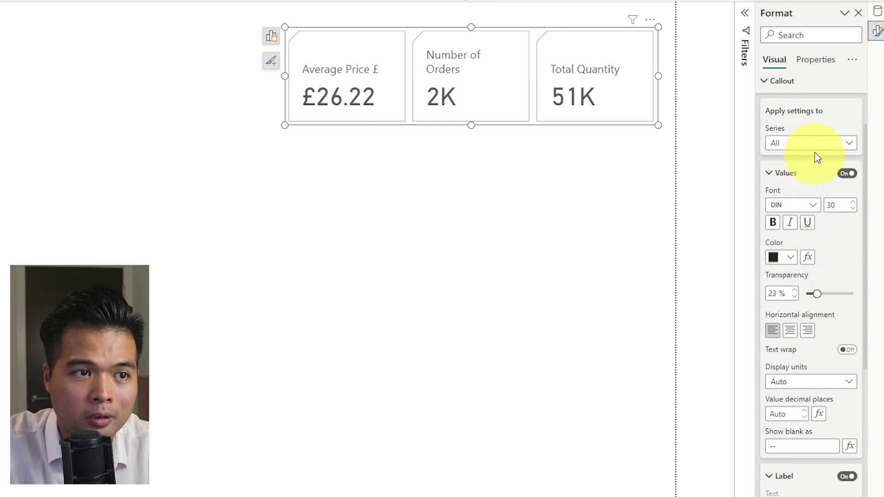
left_click(815, 146)
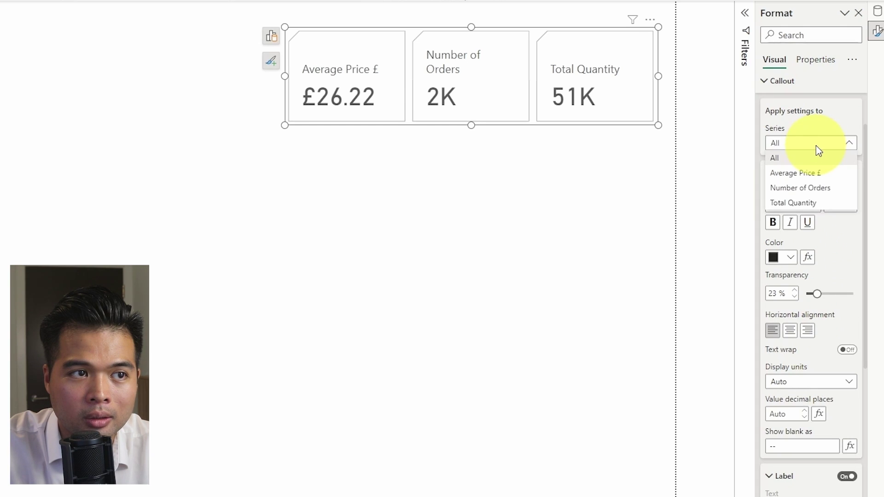
left_click(820, 175)
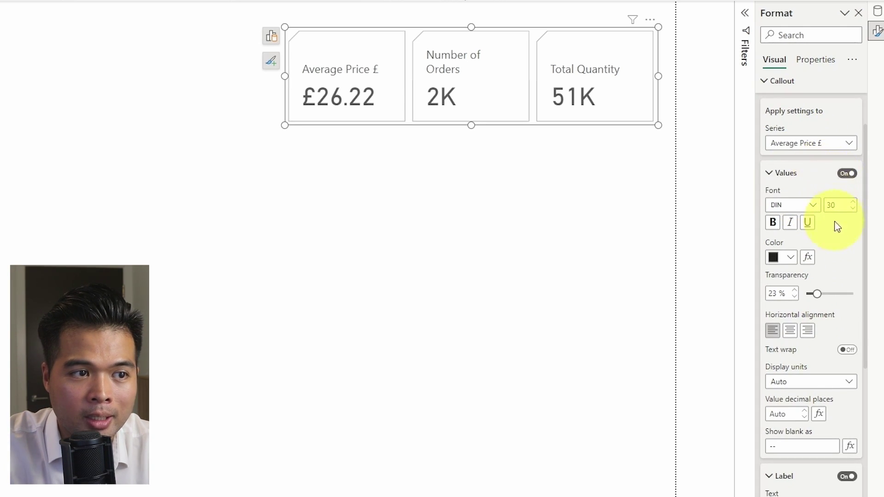
left_click(773, 223)
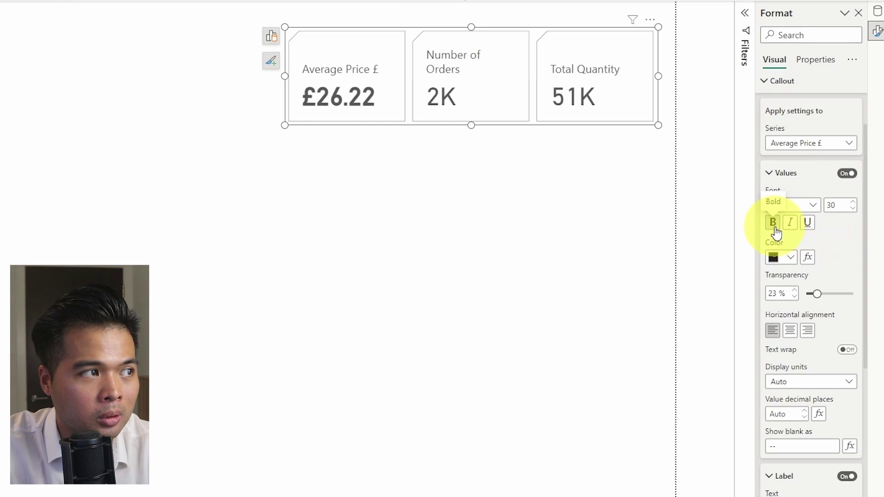
left_click(791, 258)
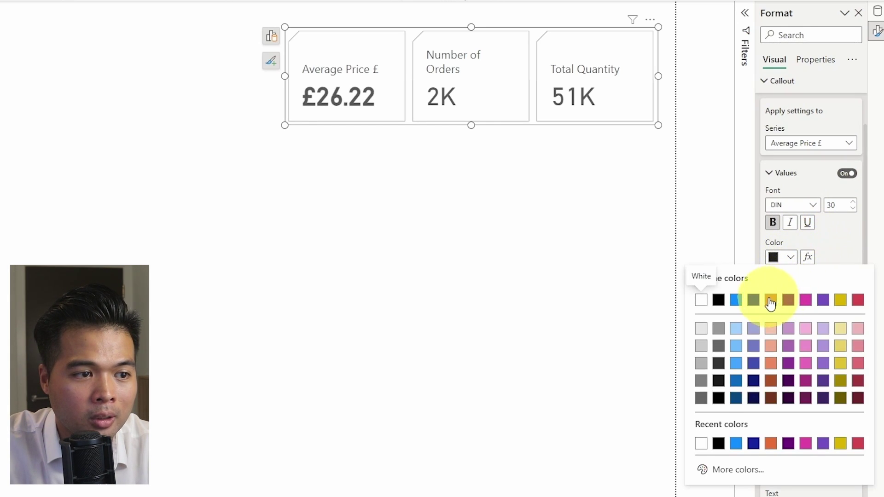
left_click(753, 305)
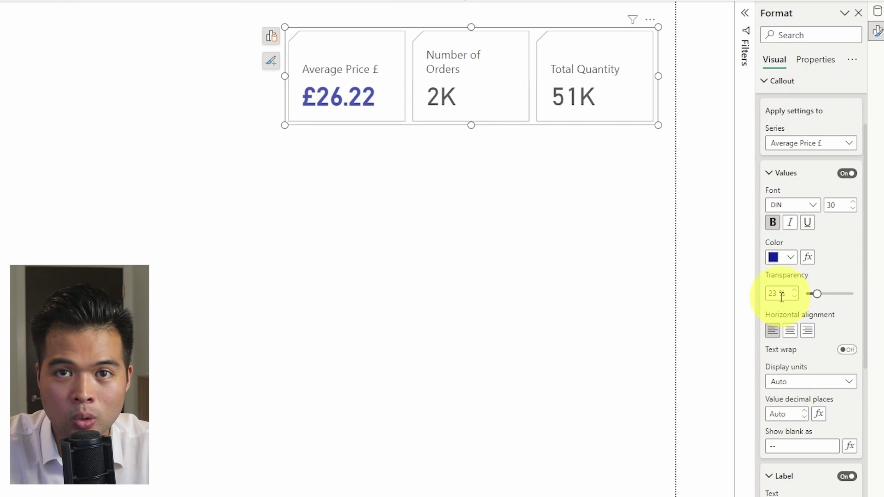
Set the vertical alignment in the card layout to bottom.
scroll(781, 297, "down", 5)
left_click(773, 489)
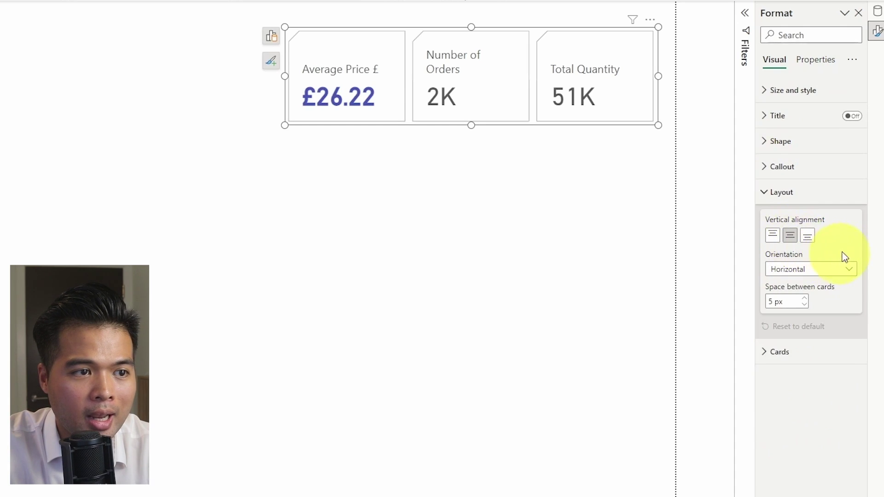
left_click(807, 242)
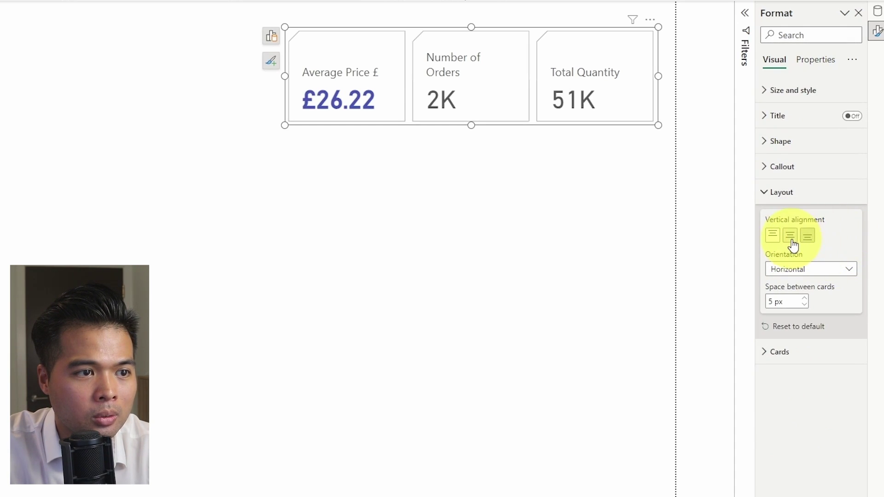
Set the card layout's vertical alignment to middle and its orientation to Vertical, resizing the visual into a tall, narrow column.
left_click(791, 237)
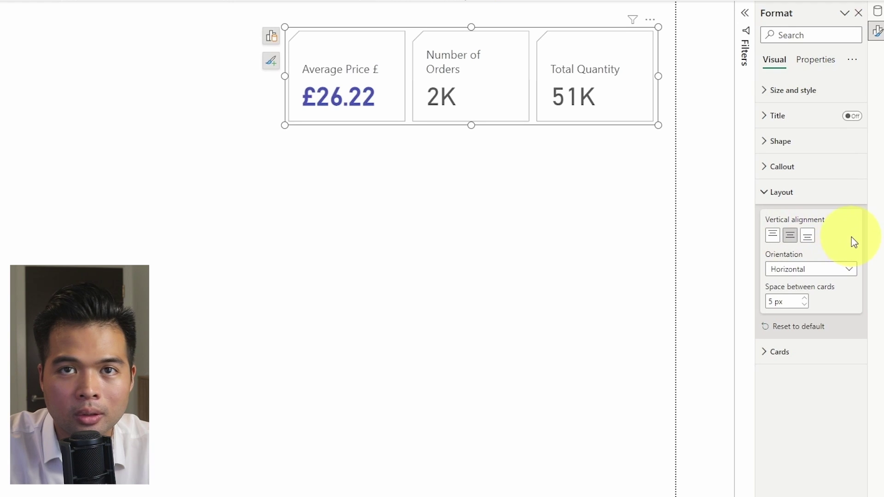
left_click(819, 272)
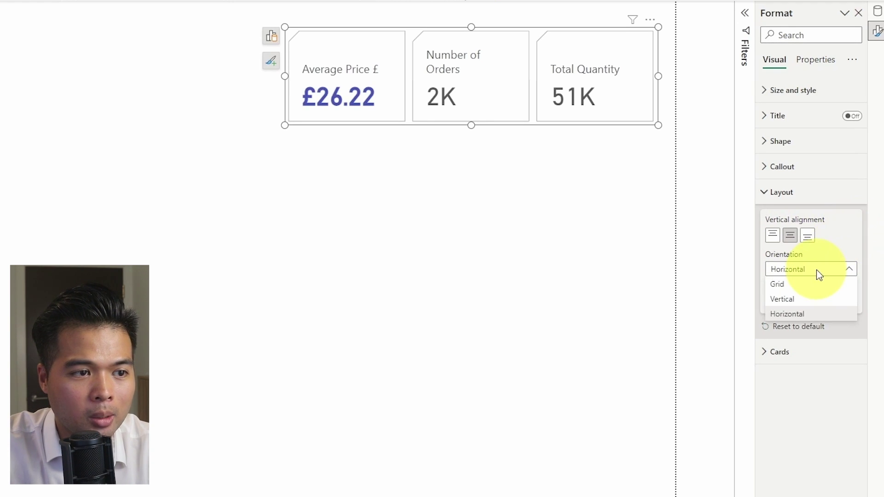
left_click(820, 274)
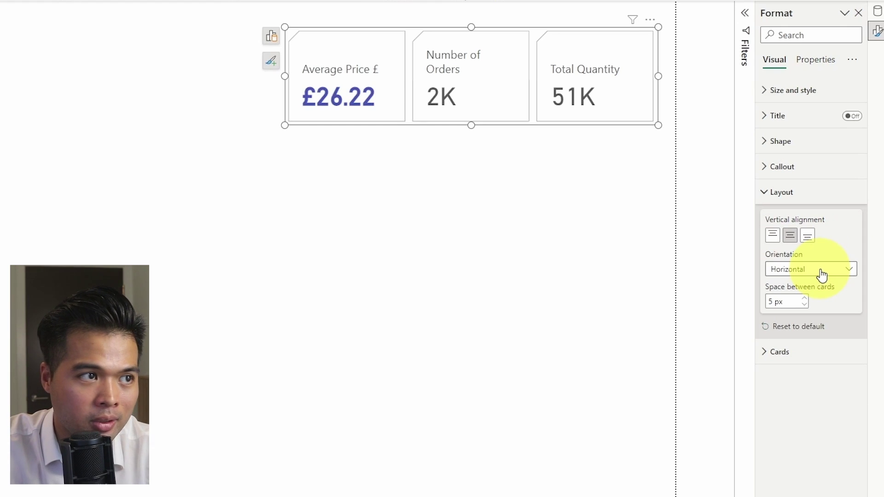
left_click(822, 275)
left_click(789, 302)
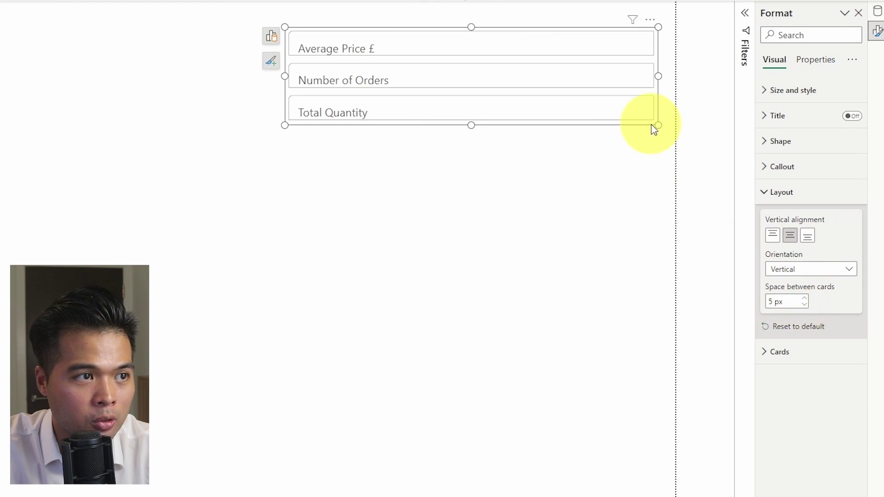
left_click_drag(656, 124, 466, 344)
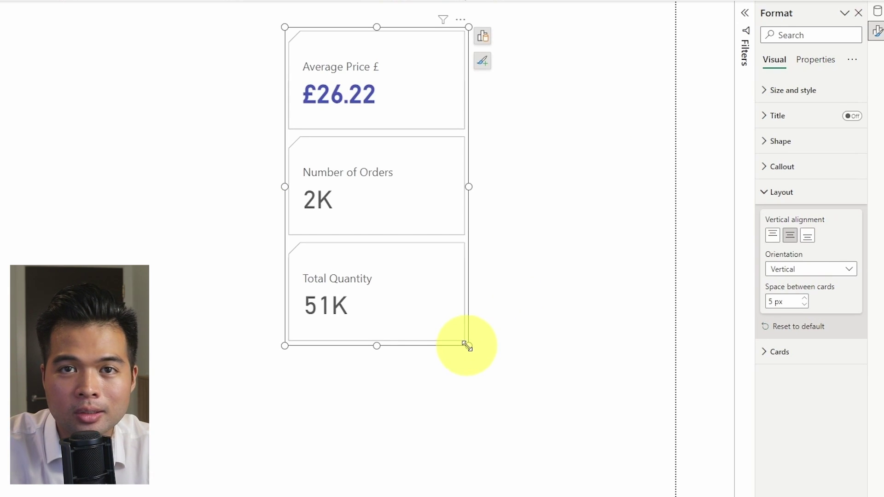
Arrange the cards as a grid with 3 rows and 3 columns, widening the visual to the page's right edge.
left_click(808, 269)
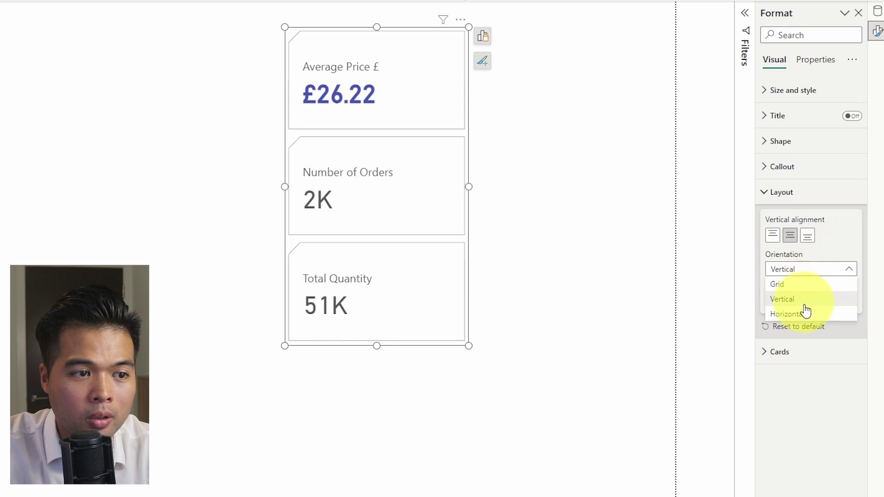
left_click(812, 285)
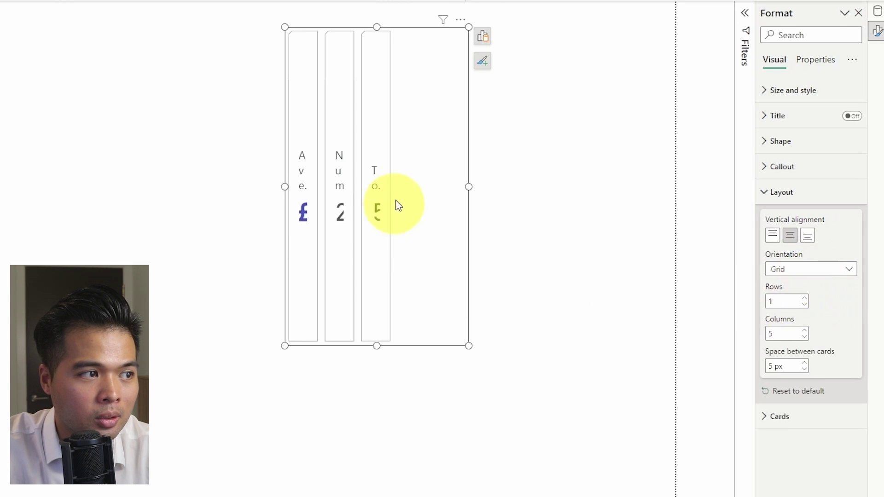
left_click_drag(468, 187, 679, 213)
scroll(628, 237, "down", 1)
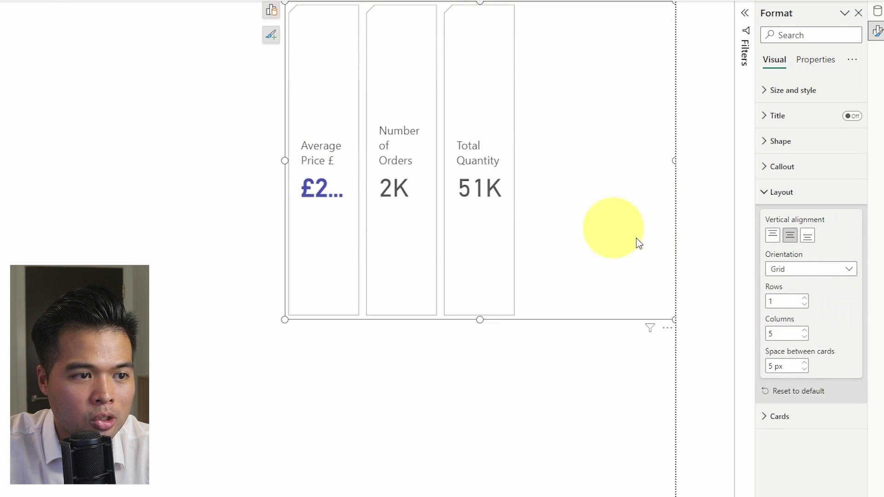
left_click(778, 301)
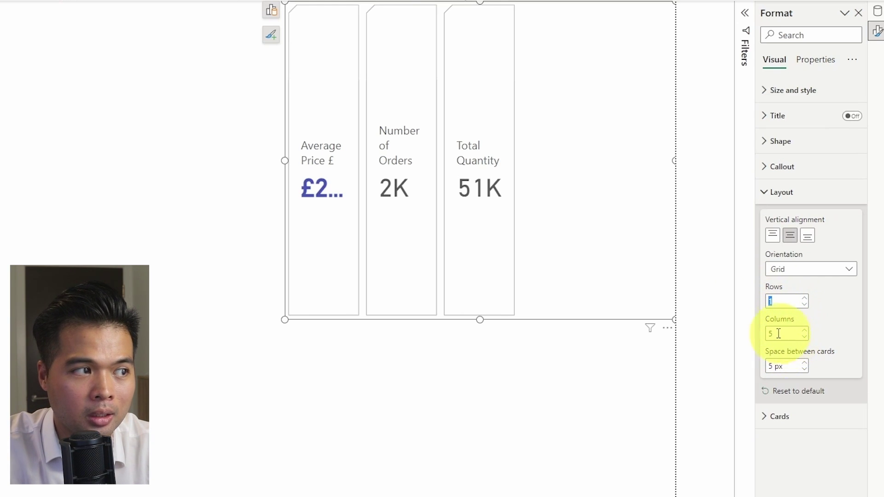
type("3")
left_click(772, 332)
type("3")
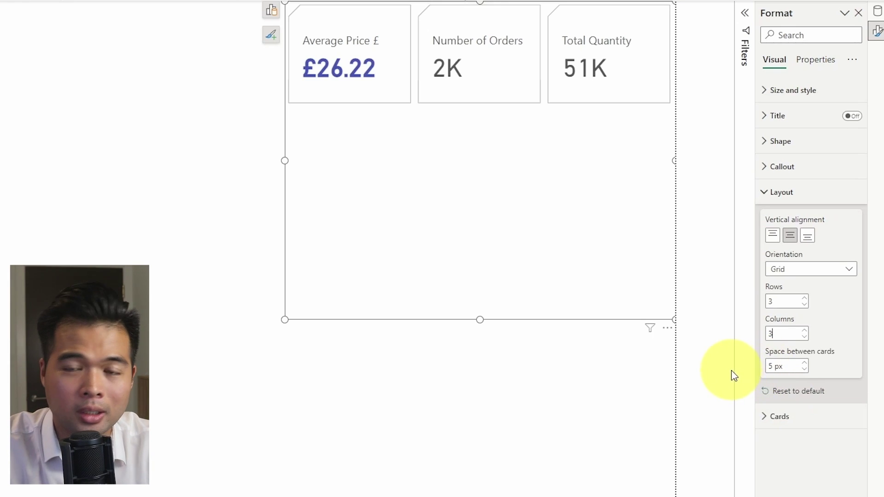
Set the card orientation back to Horizontal and reduce the visual's height to a compact single row.
left_click(774, 270)
left_click(784, 311)
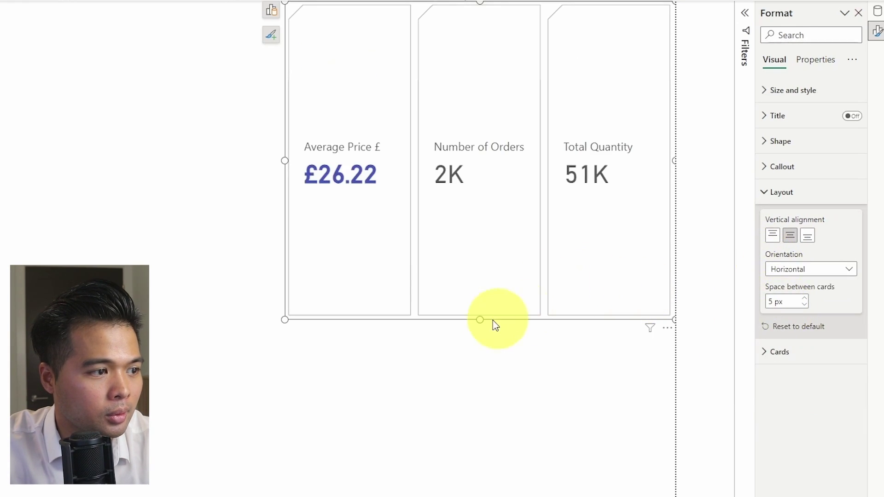
left_click_drag(480, 320, 481, 126)
left_click(782, 193)
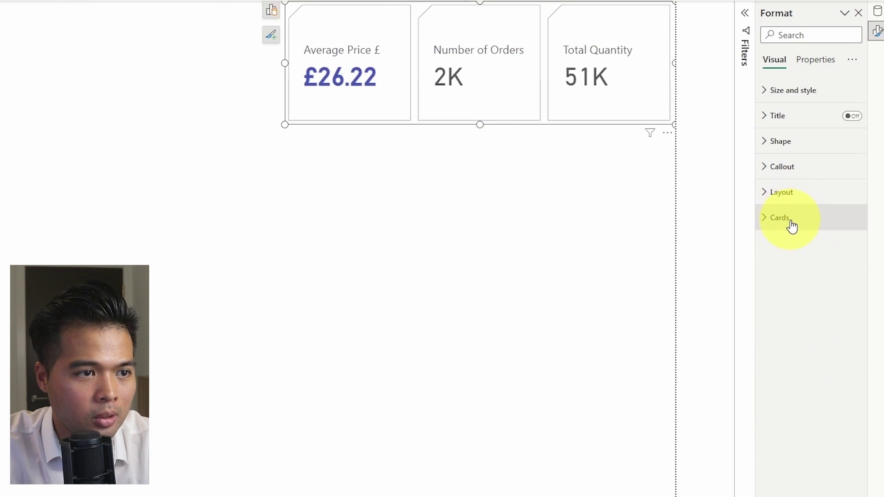
Try the Wide and Custom padding sizes for all cards, restoring Normal.
left_click(790, 224)
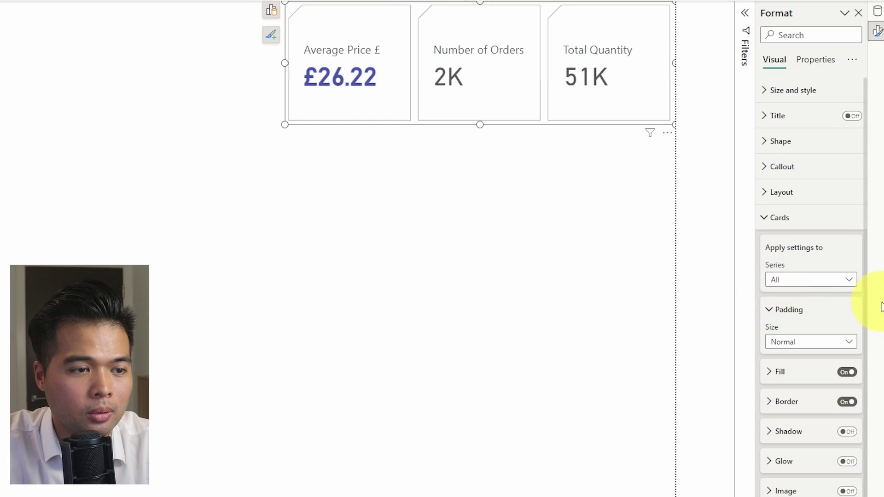
scroll(843, 310, "down", 1)
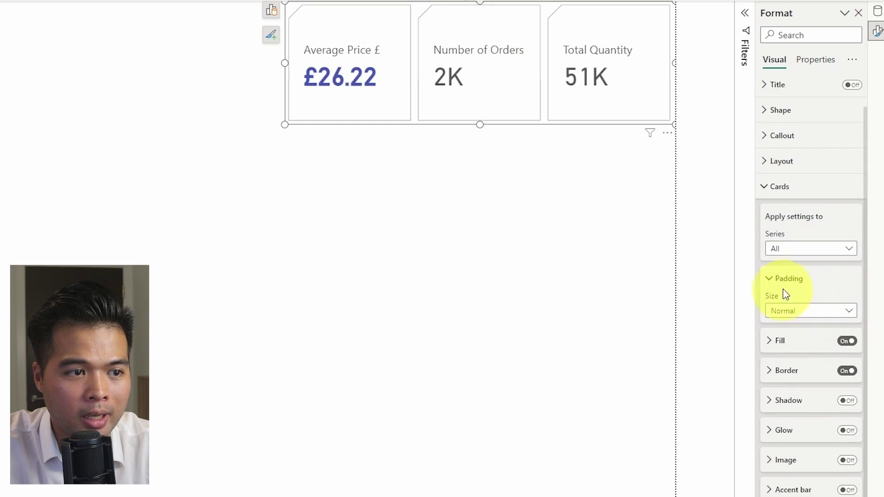
left_click(805, 312)
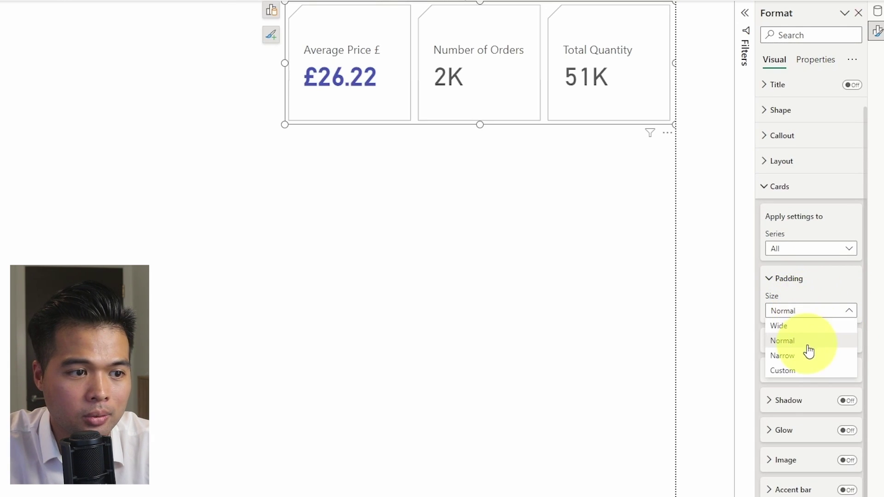
left_click(807, 327)
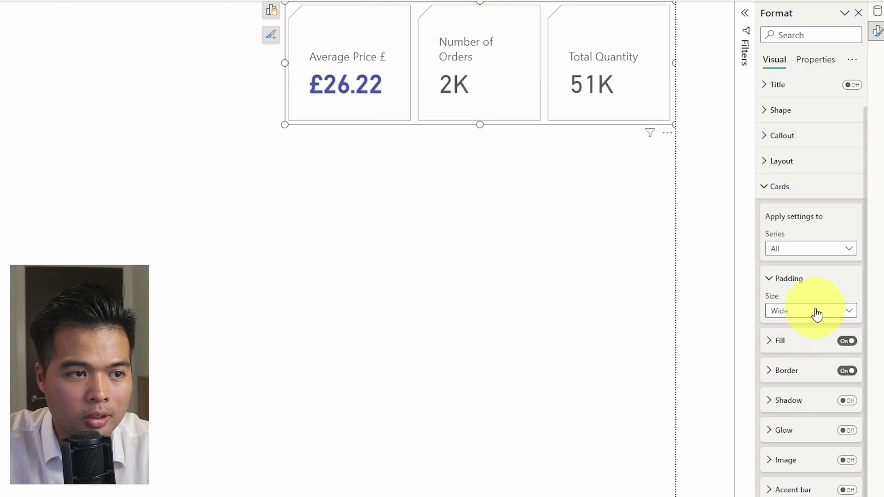
left_click(816, 313)
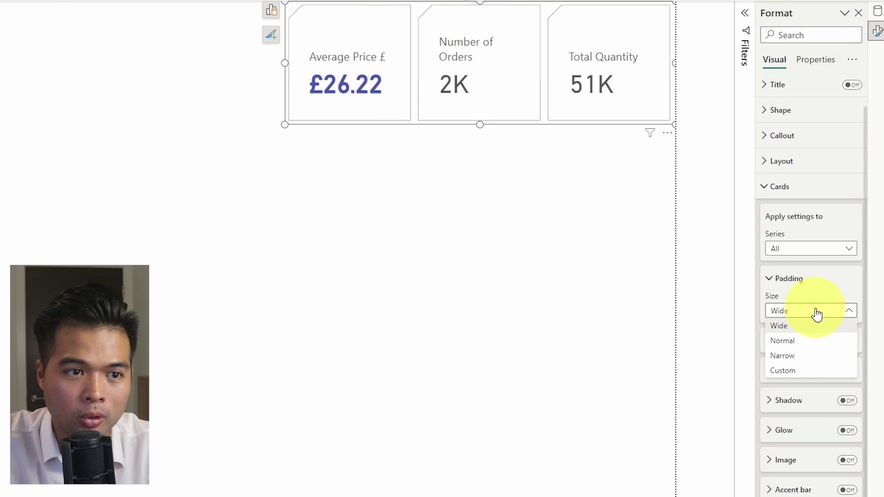
left_click(811, 341)
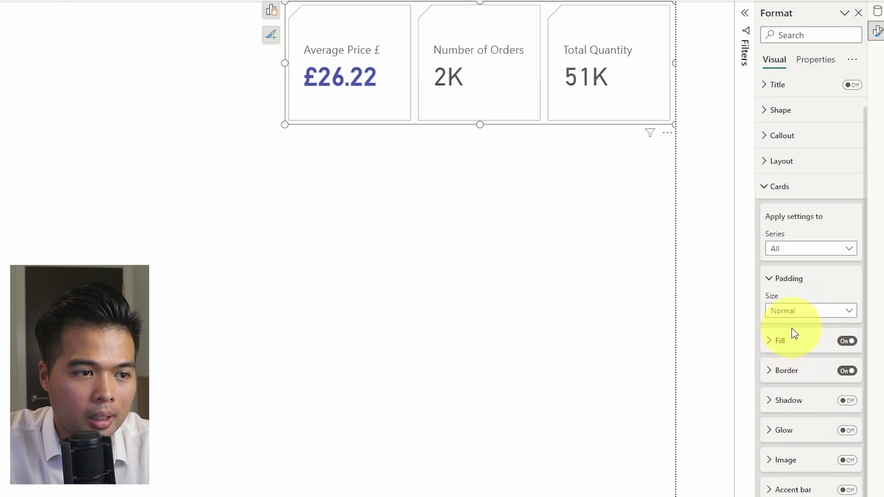
left_click(799, 314)
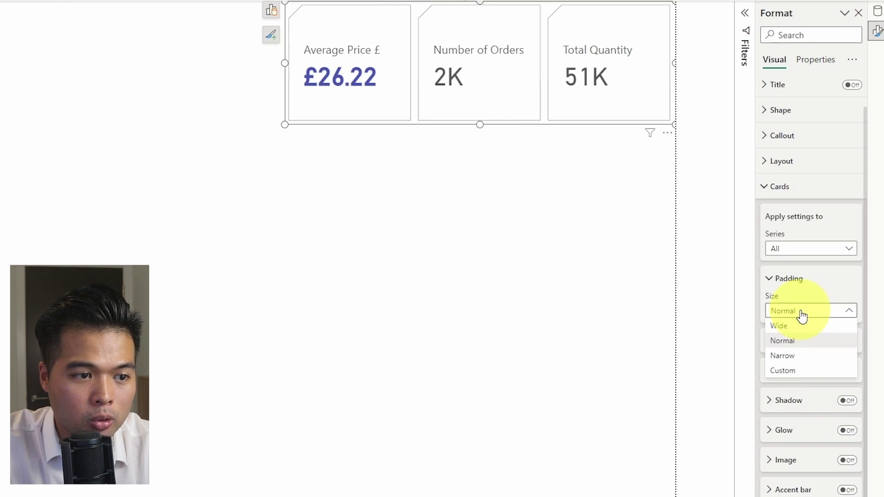
left_click(809, 373)
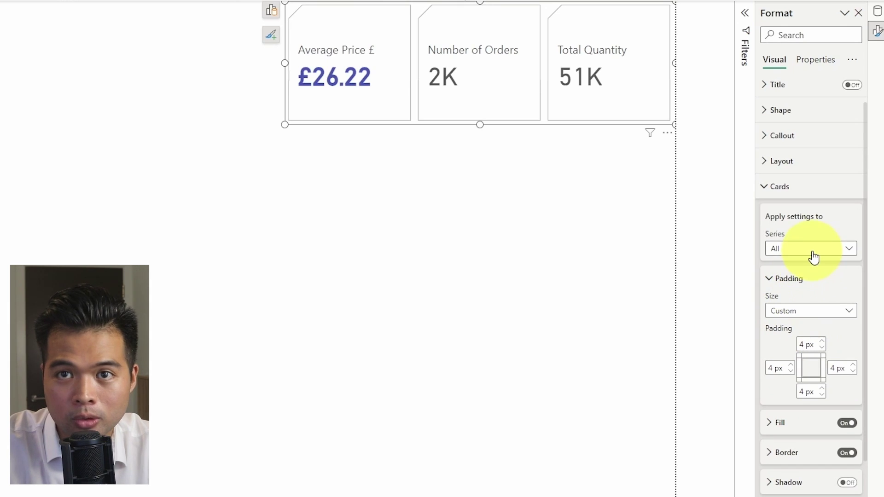
left_click(809, 311)
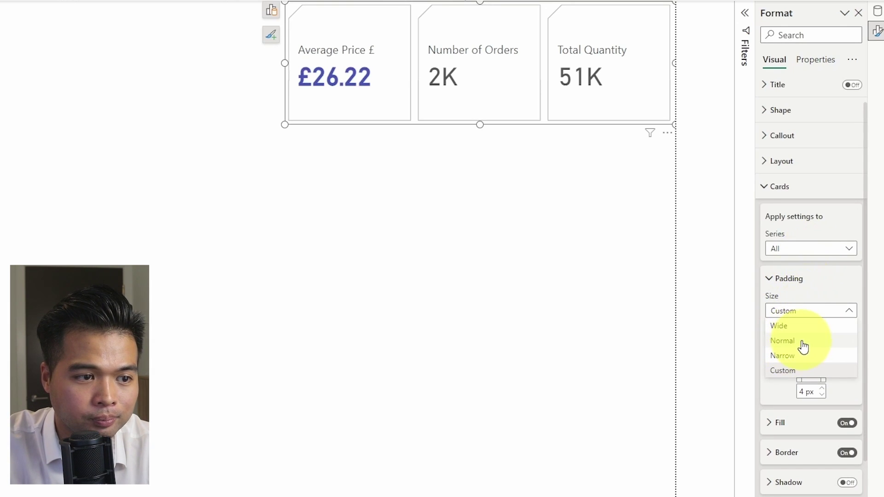
left_click(804, 343)
left_click(804, 341)
Examine the fill colour, transparency and background image options for all cards.
scroll(818, 339, "down", 3)
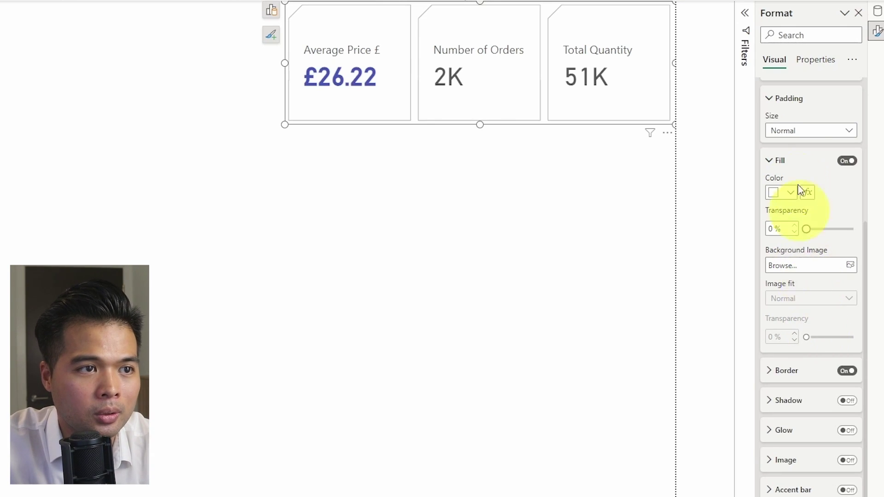
scroll(812, 177, "up", 5)
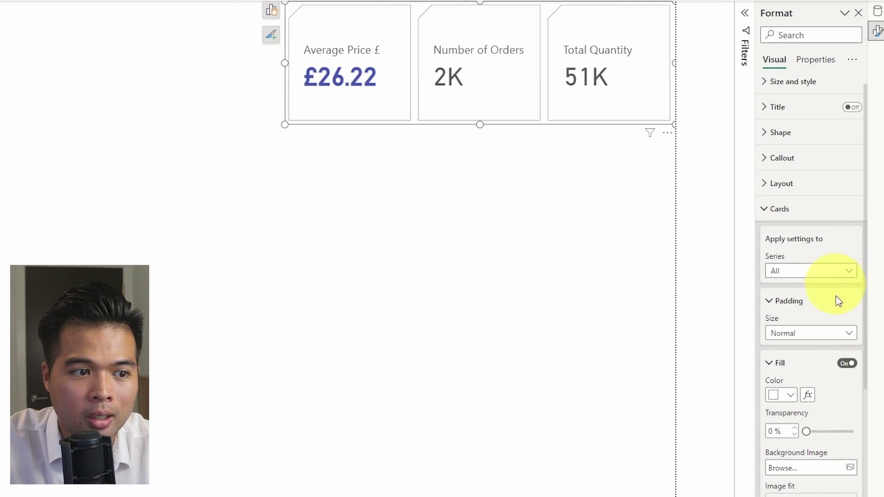
scroll(833, 303, "down", 3)
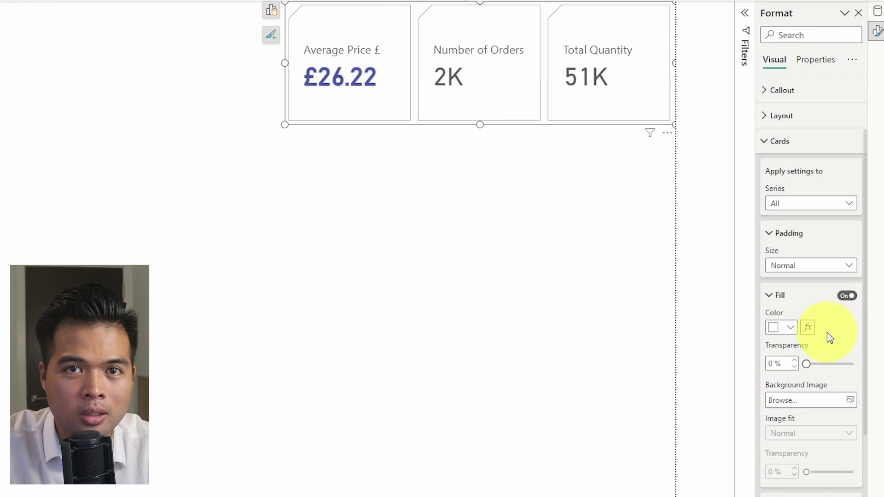
left_click(792, 338)
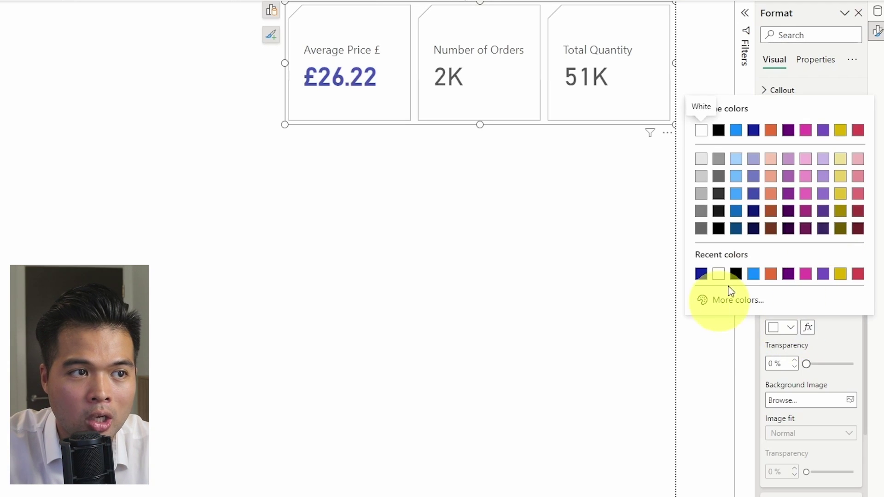
left_click(751, 139)
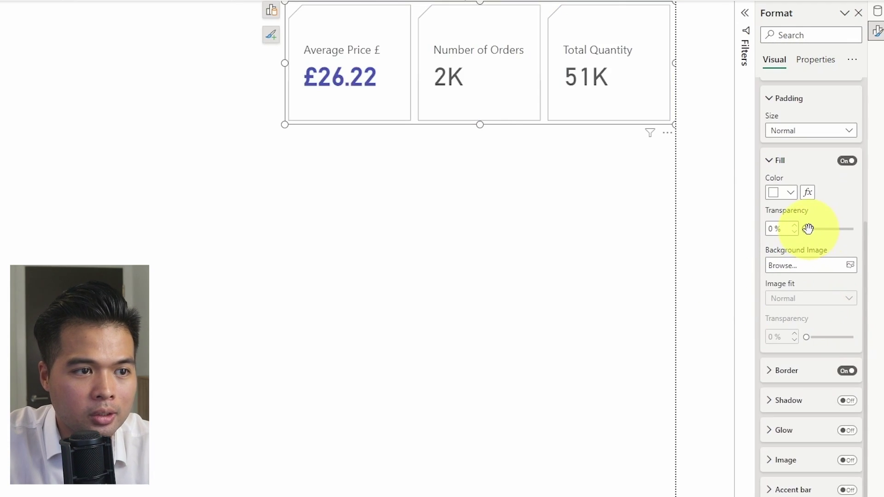
mouse_move(808, 229)
left_mouse_down()
mouse_move(849, 227)
mouse_move(806, 229)
left_mouse_up()
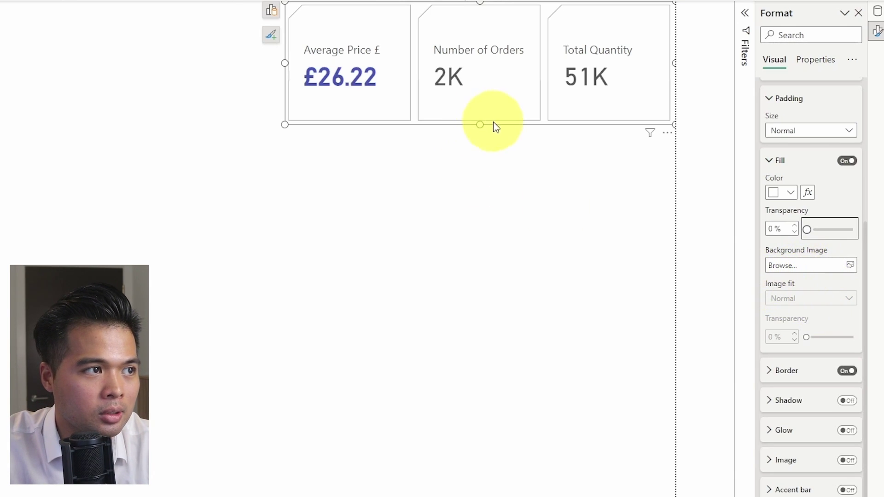
left_click_drag(491, 123, 486, 117)
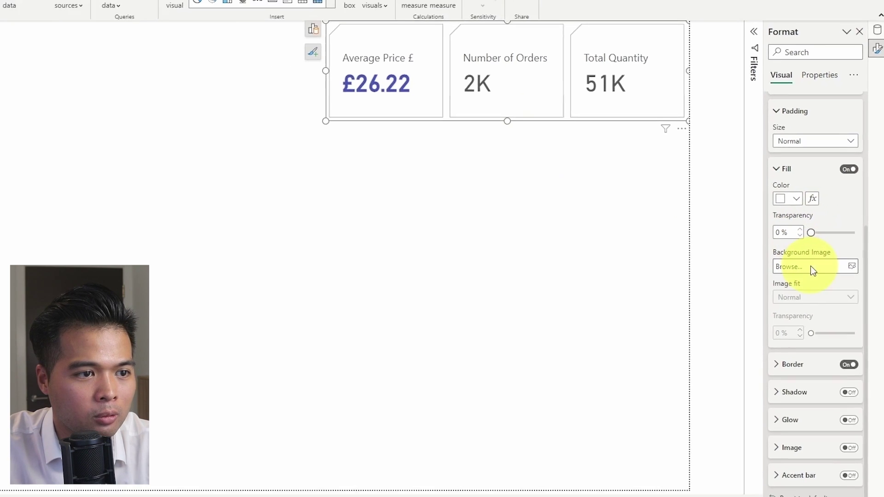
Insert the button picture from the Desktop as the fill background image for all cards.
left_click(850, 266)
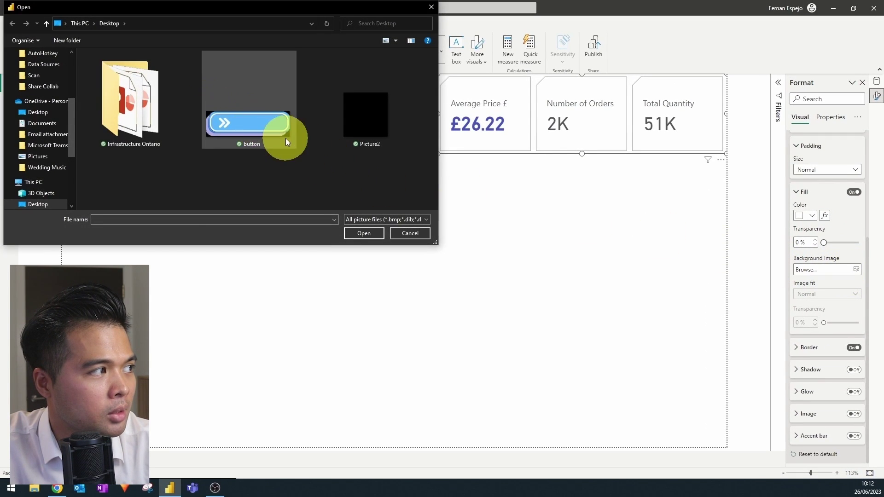
left_click(268, 131)
left_click(363, 234)
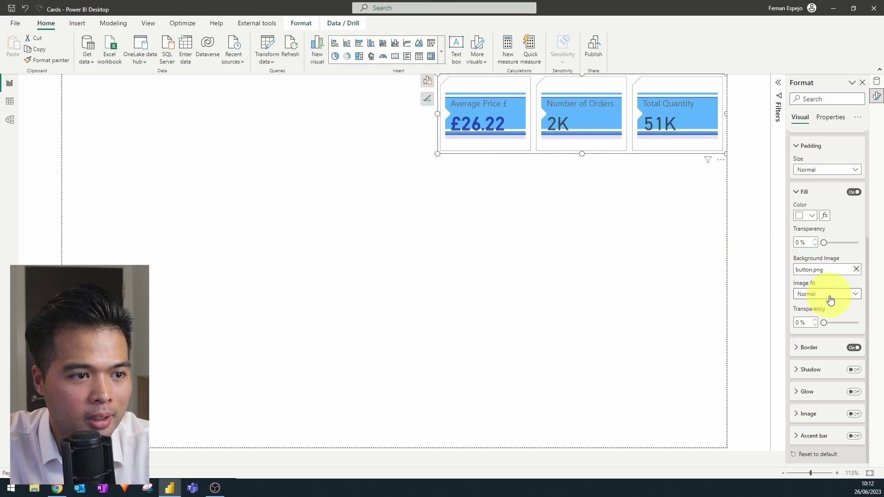
Set the background image fit to Fit and reshape the visual into a wider, slightly shorter strip.
left_click(830, 295)
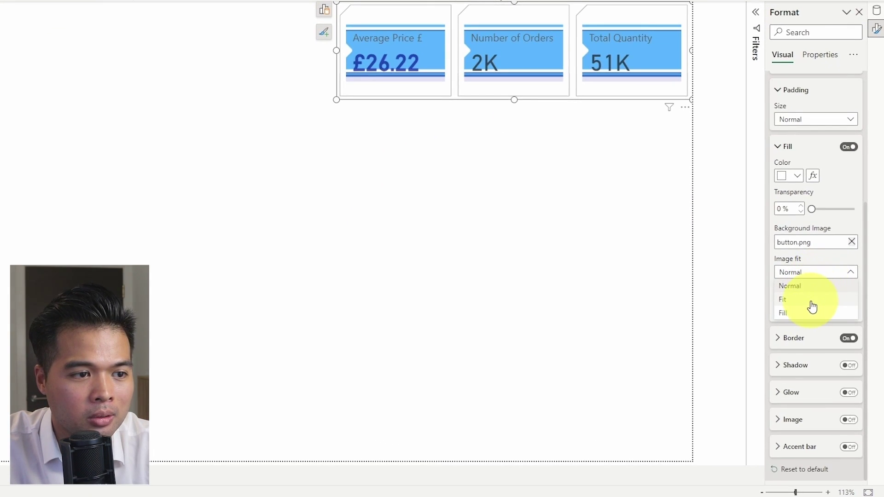
left_click(810, 300)
left_click_drag(338, 54, 127, 33)
left_click_drag(407, 98, 408, 86)
Center-align the callout values horizontally, for the Average Price £ series and for all series.
scroll(789, 119, "up", 4)
left_click(802, 155)
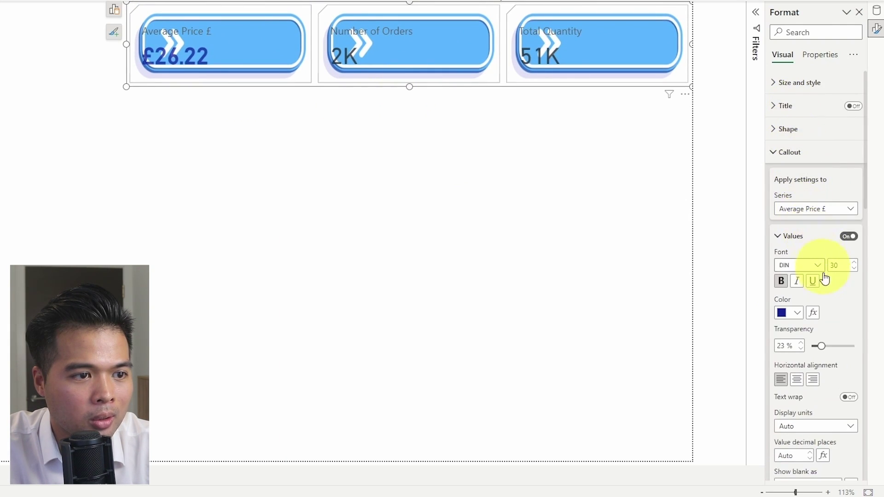
left_click(800, 380)
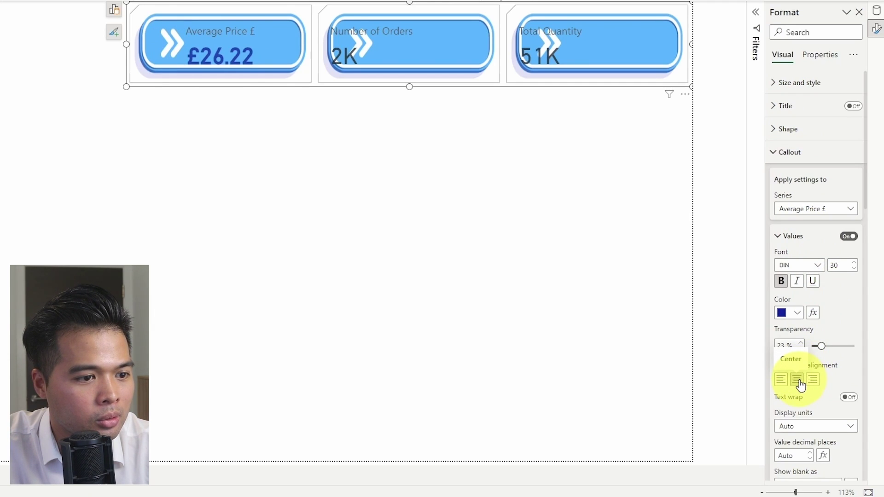
scroll(827, 363, "down", 10)
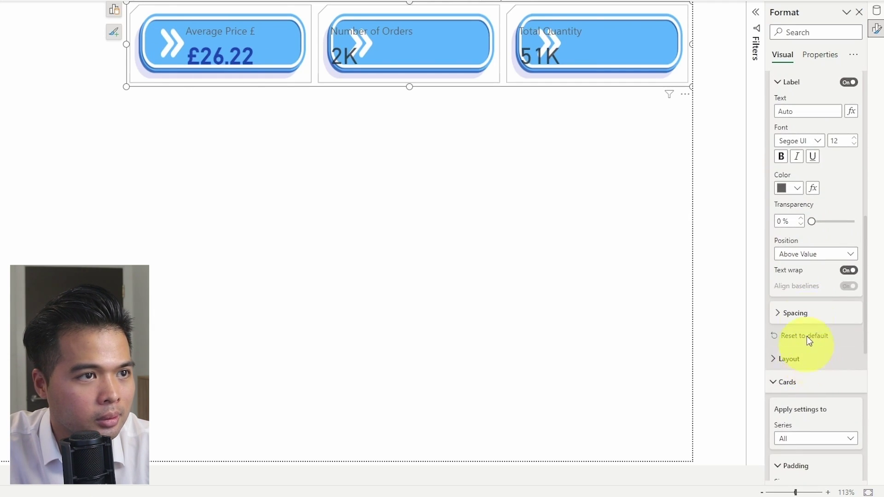
scroll(812, 322, "up", 8)
left_click(815, 147)
left_click(783, 161)
left_click(797, 317)
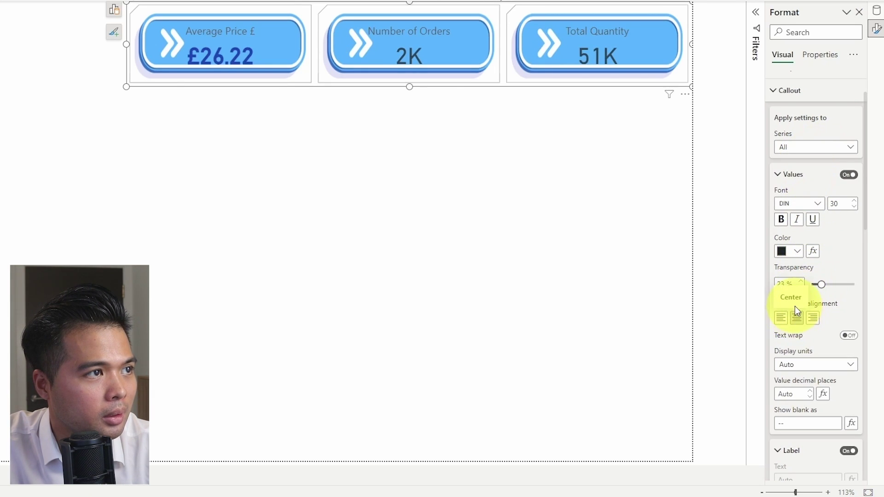
Widen the card visual to the left and move it slightly down the page.
left_click_drag(120, 43, 98, 48)
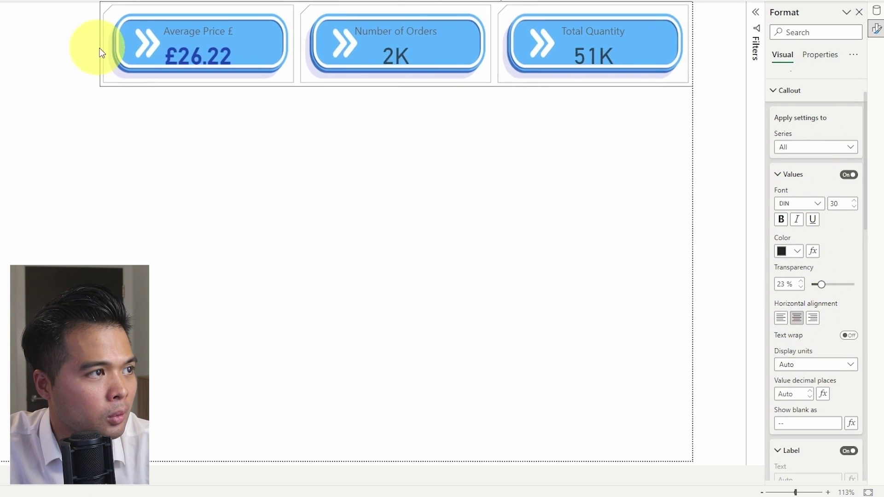
left_click(398, 83)
left_click(415, 63)
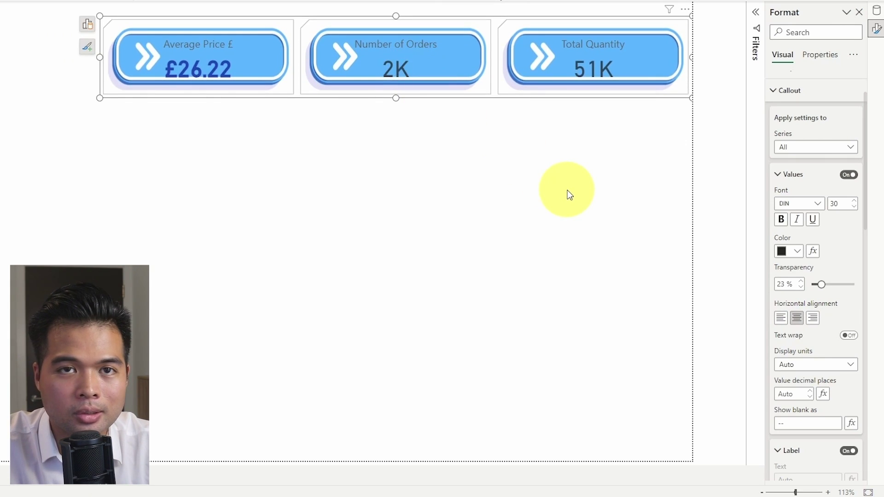
left_click(625, 135)
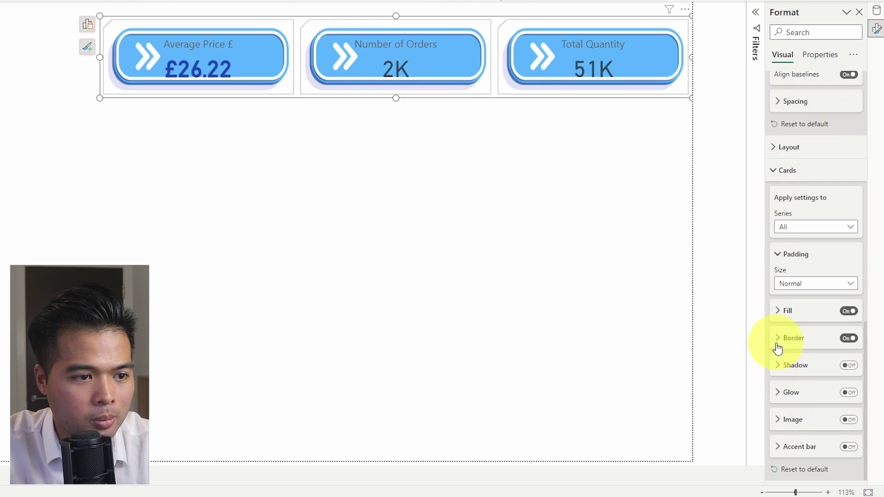
Turn off the border for all cards.
left_click(782, 339)
left_click(847, 339)
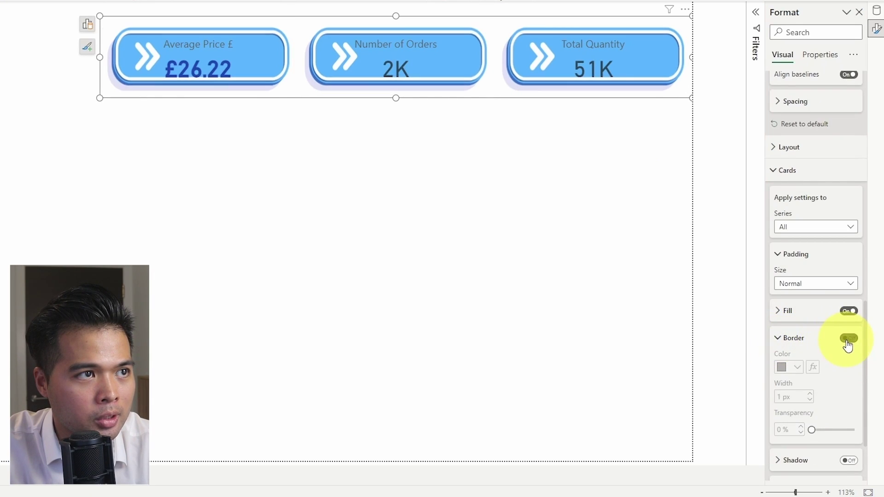
left_click(848, 339)
left_click(848, 340)
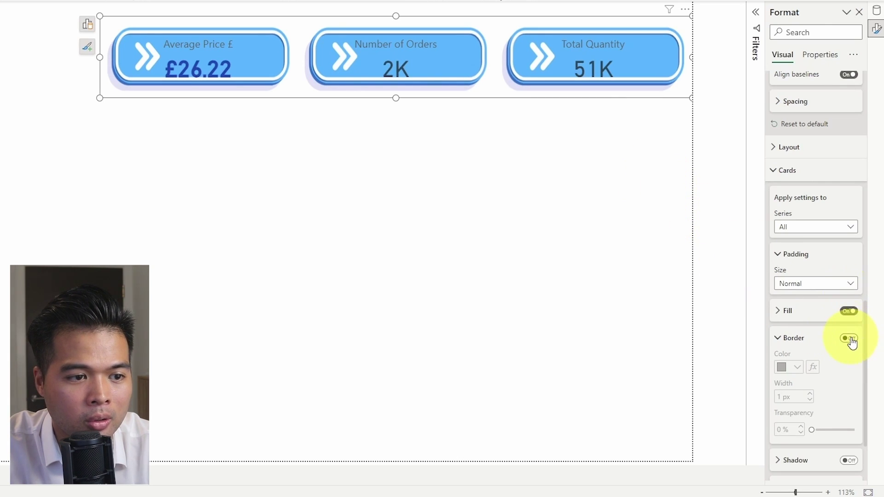
Try the shadow and glow effects on all cards and switch both back off.
scroll(850, 341, "down", 2)
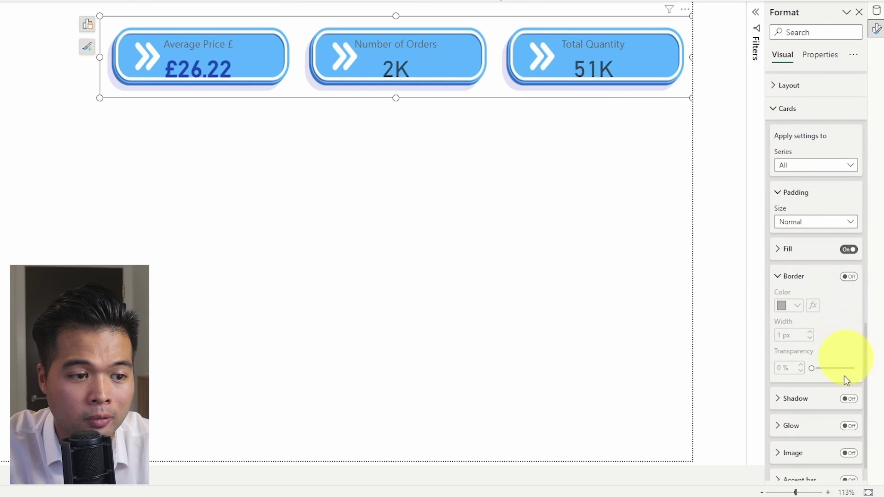
left_click(850, 400)
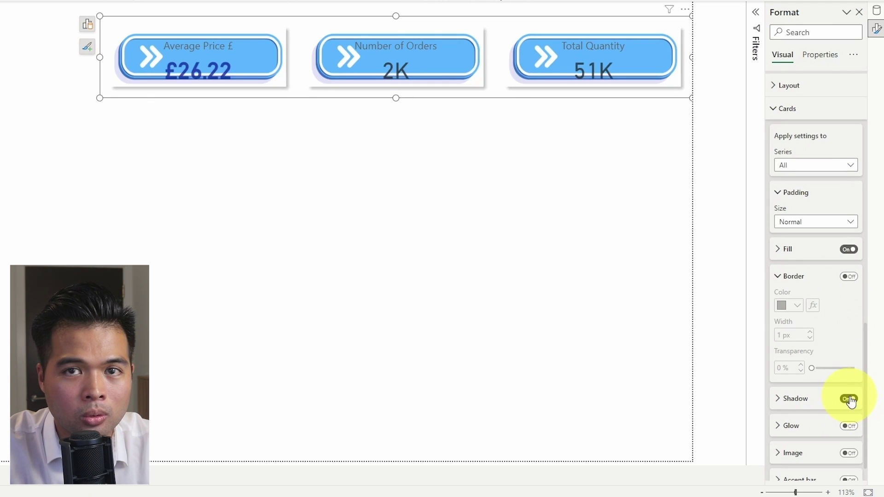
left_click(803, 403)
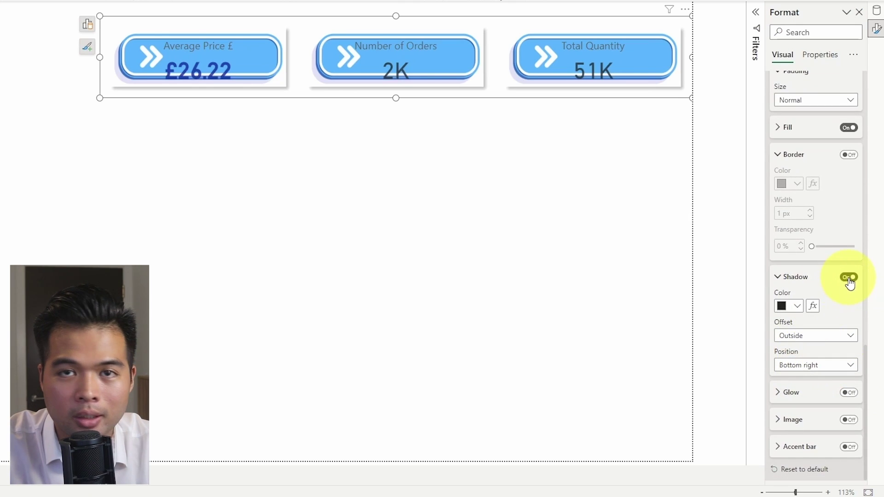
left_click(850, 278)
left_click(800, 277)
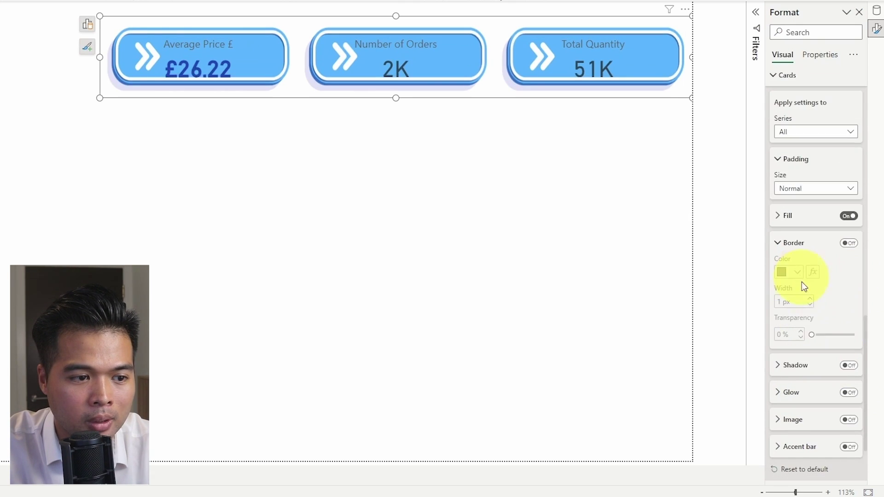
left_click(848, 394)
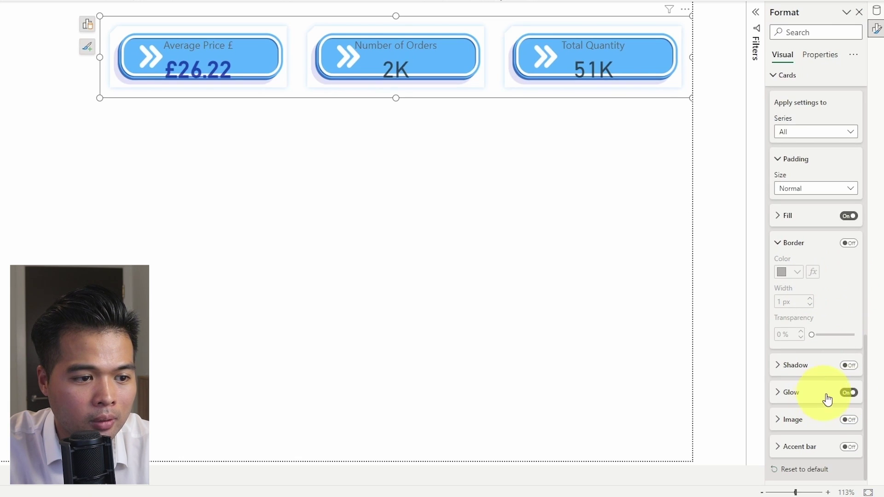
left_click(848, 394)
Turn on the image option for all cards with Image as the image type.
left_click(811, 419)
scroll(820, 377, "down", 3)
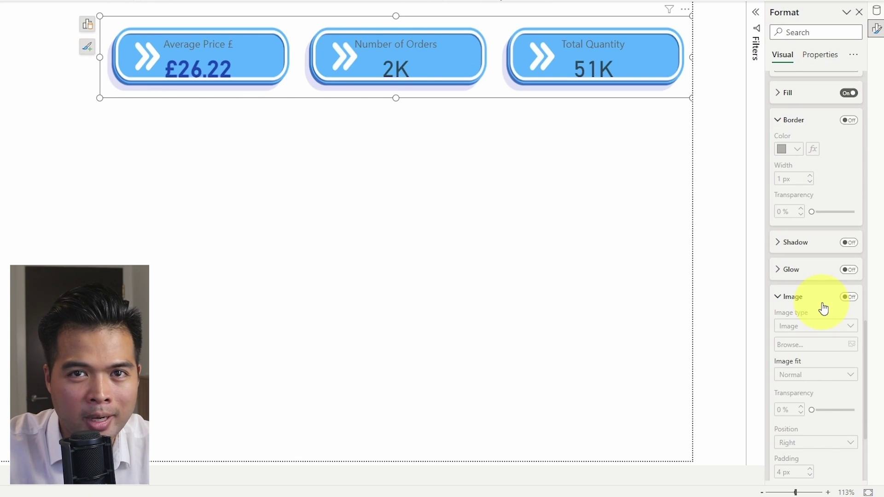
left_click(849, 297)
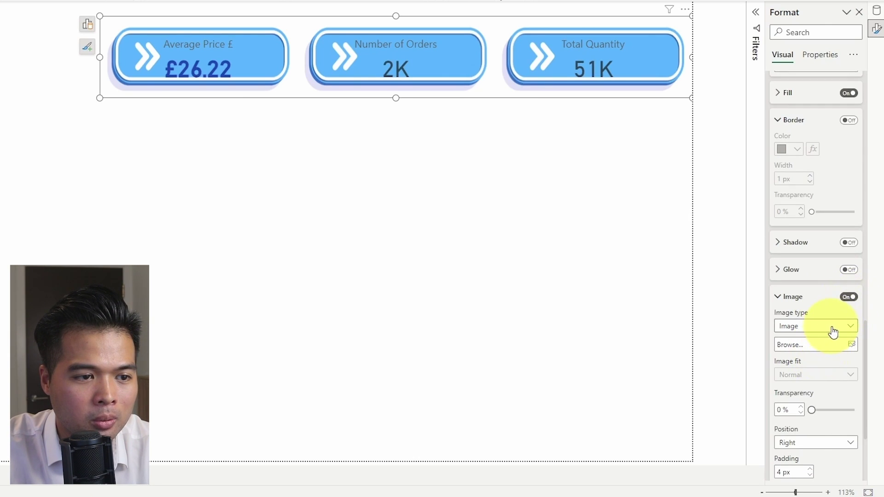
left_click(842, 330)
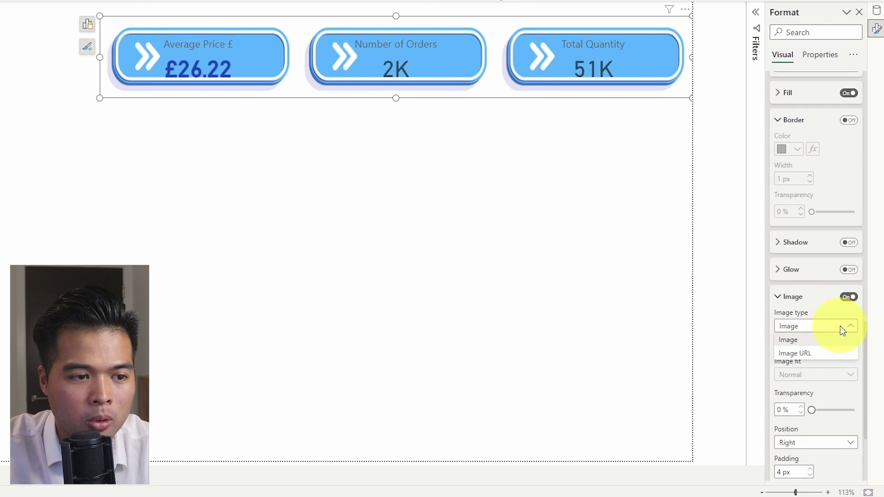
left_click(832, 327)
left_click(829, 328)
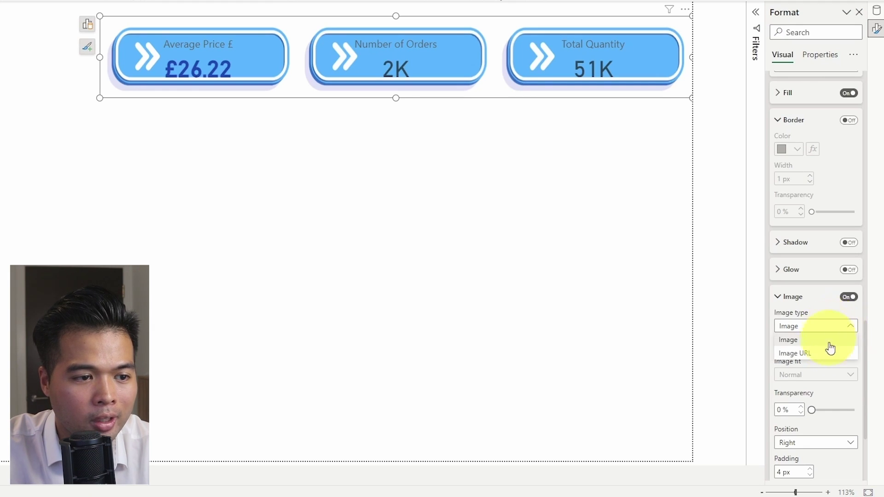
left_click(831, 341)
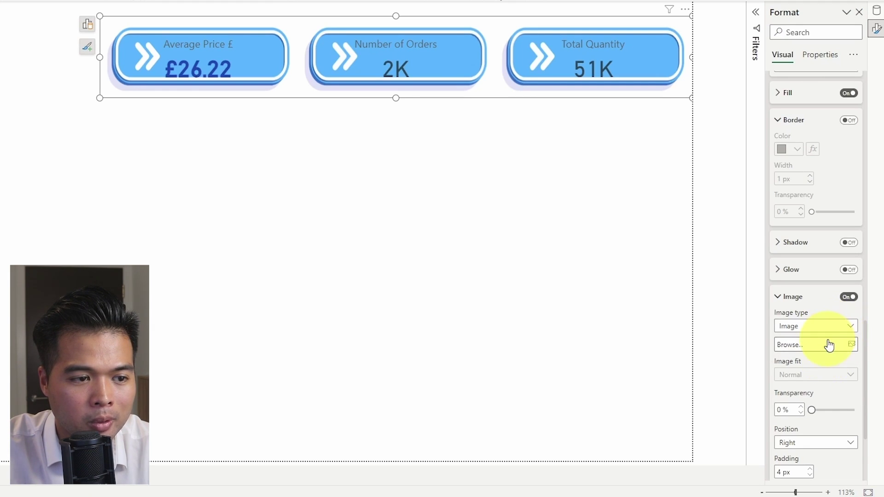
Duplicate the card visual and place the copy directly below the original.
key("ctrl+c")
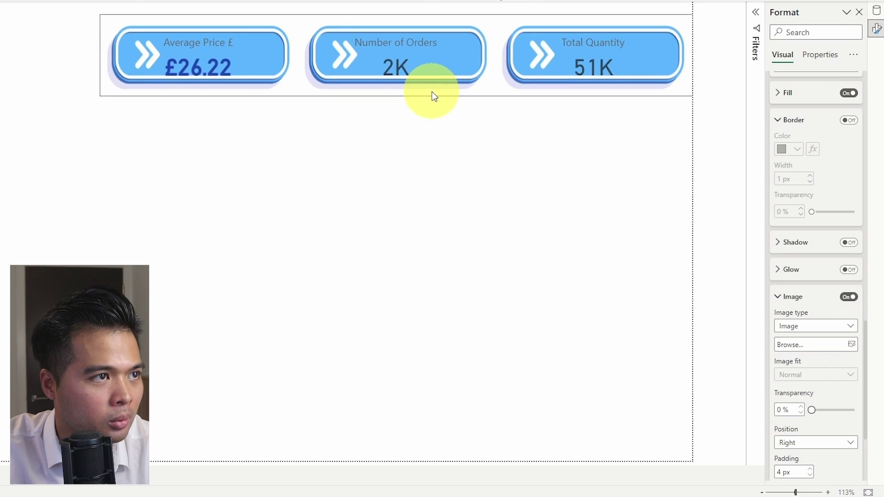
key("ctrl+v")
left_click_drag(431, 92, 440, 162)
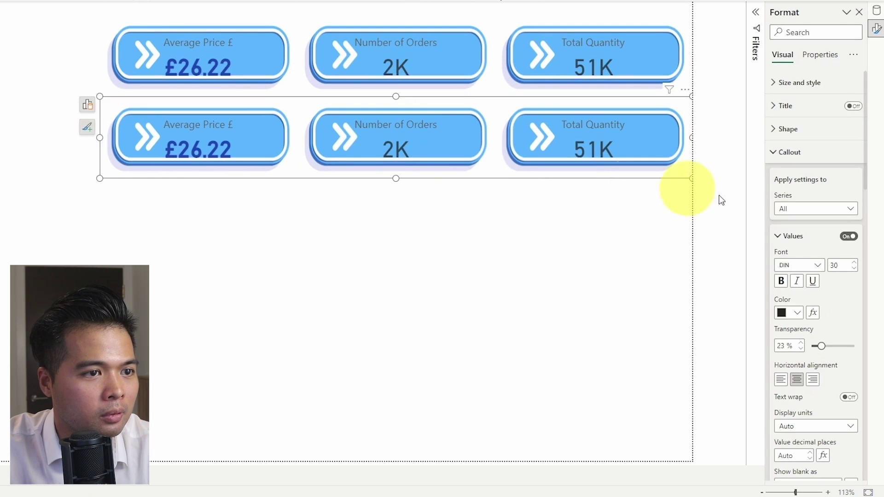
Turn off the card fill in the duplicated visual for all series.
left_click(793, 130)
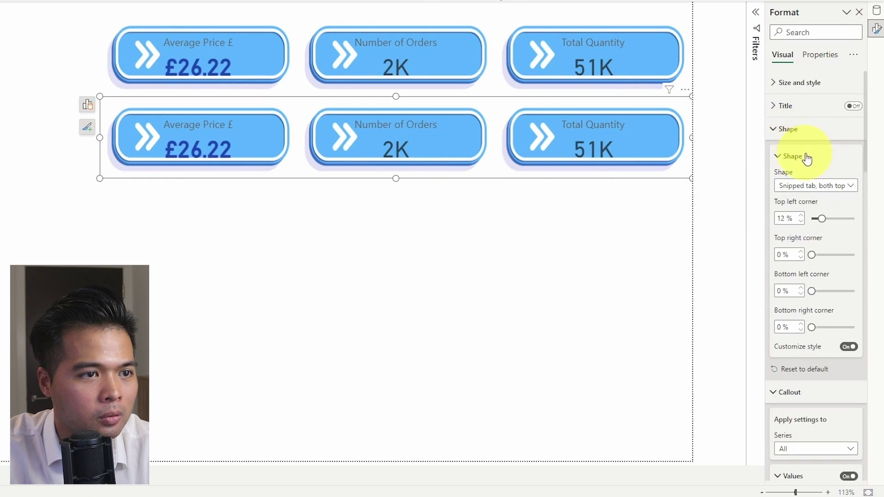
left_click(800, 136)
scroll(799, 175, "down", 8)
scroll(805, 179, "down", 6)
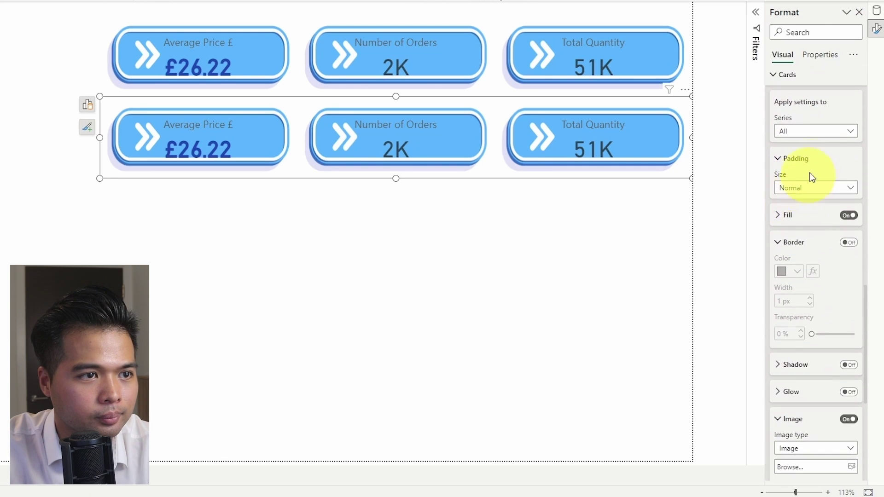
left_click(849, 215)
Insert Picture2 from the Desktop as the image for all cards in the duplicated visual.
scroll(828, 322, "down", 1)
scroll(825, 352, "down", 3)
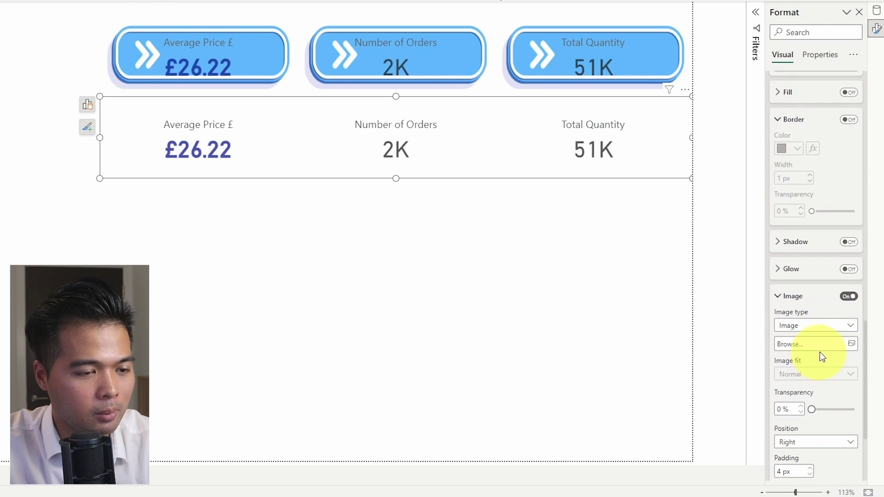
left_click(821, 348)
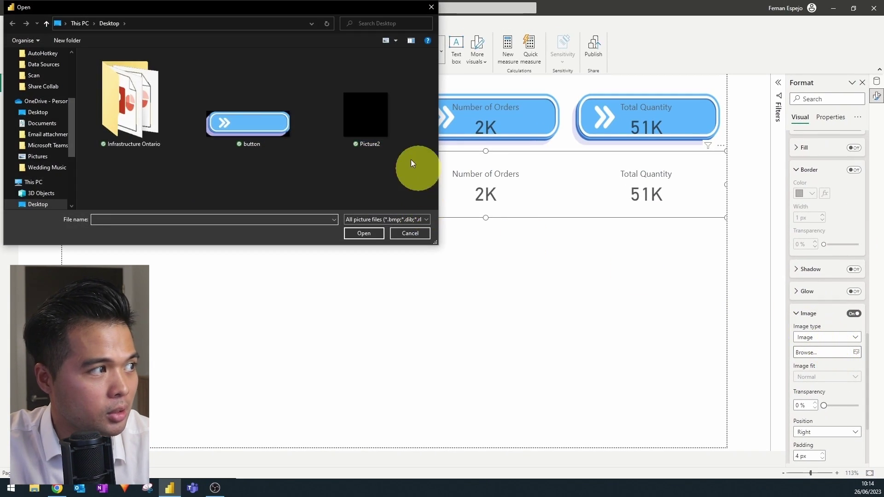
left_click(365, 115)
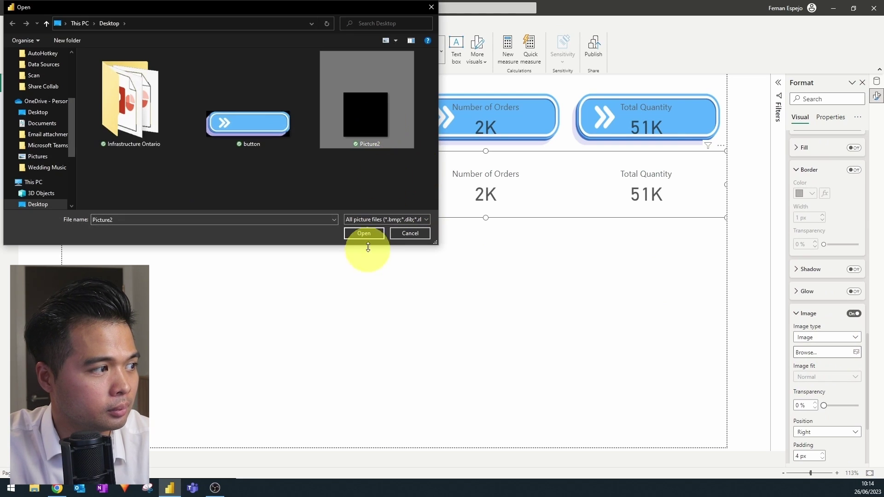
left_click(364, 232)
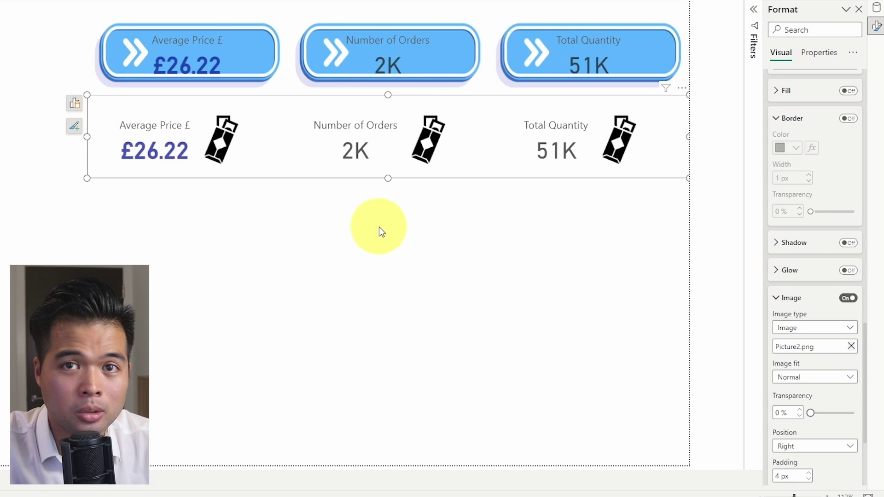
Set the card image's fit to Fit, its transparency to 43% and its position to Left.
left_click(846, 386)
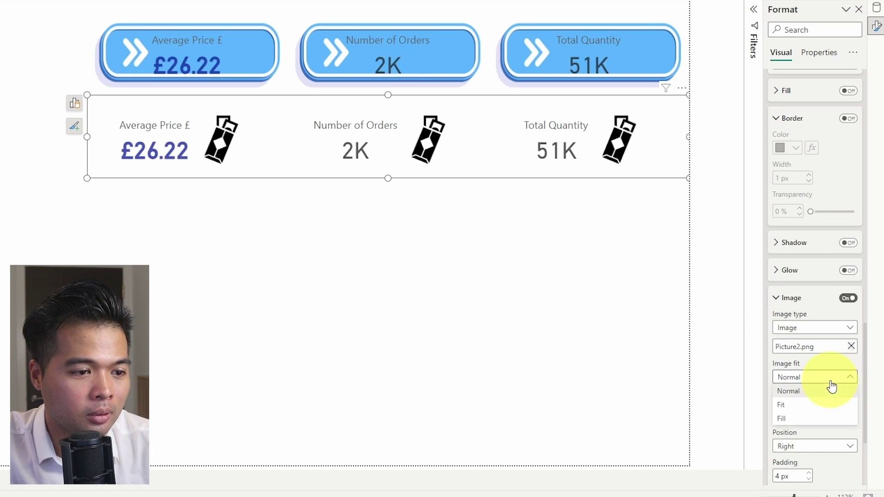
left_click(809, 404)
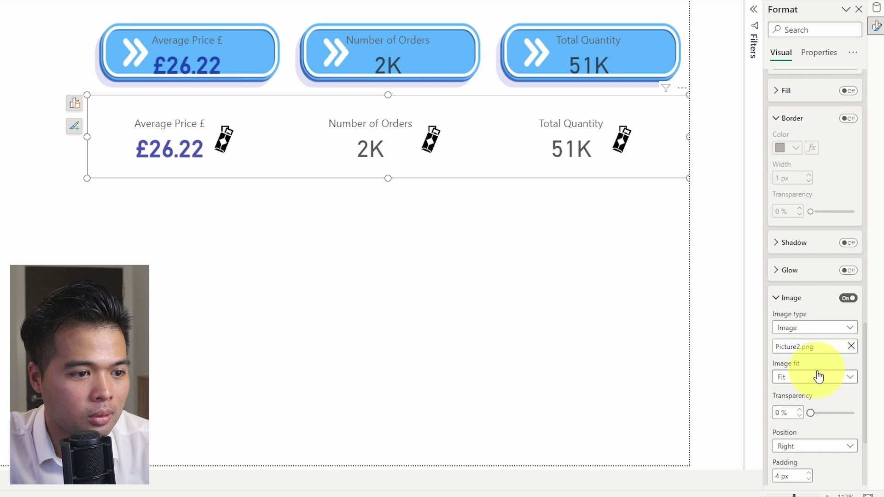
scroll(827, 390, "down", 3)
left_click_drag(809, 269, 829, 270)
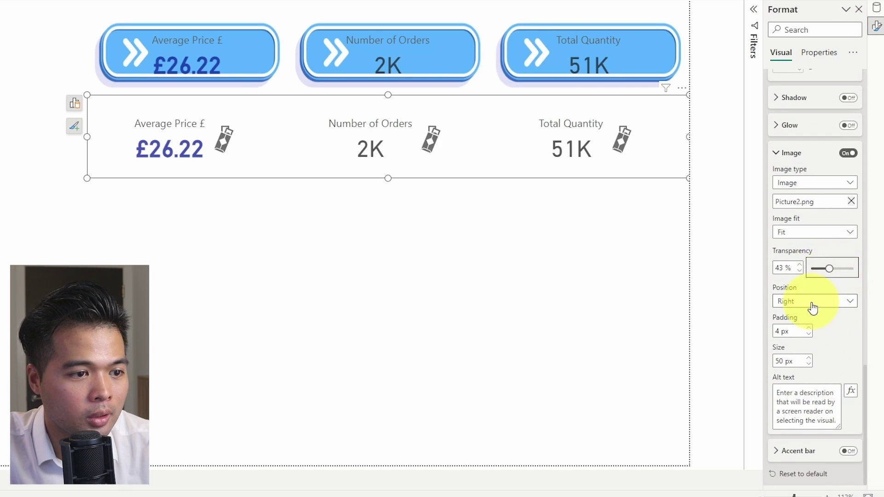
left_click(809, 303)
left_click(813, 320)
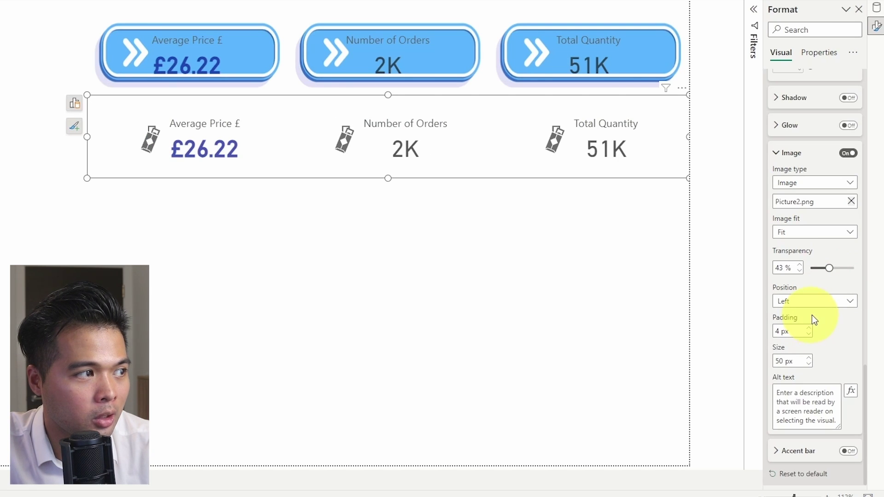
Change the card image type to Image URL and collapse the image settings.
scroll(829, 300, "up", 3)
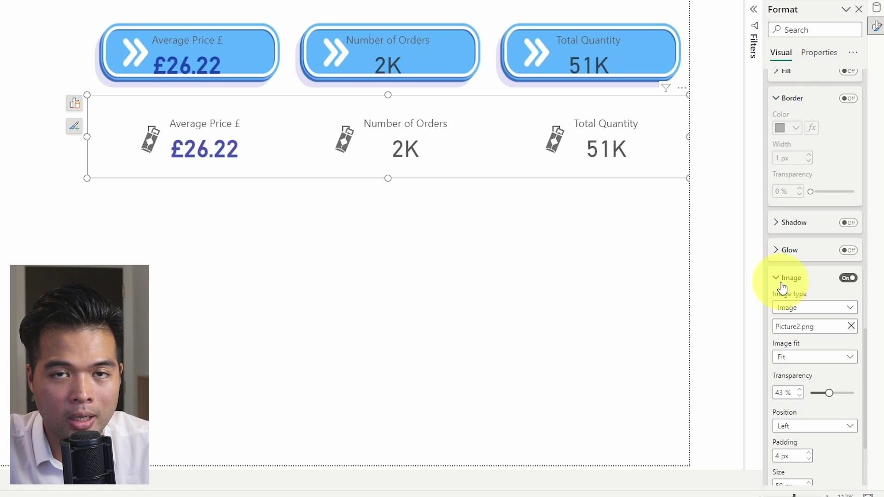
left_click(812, 310)
left_click(839, 397)
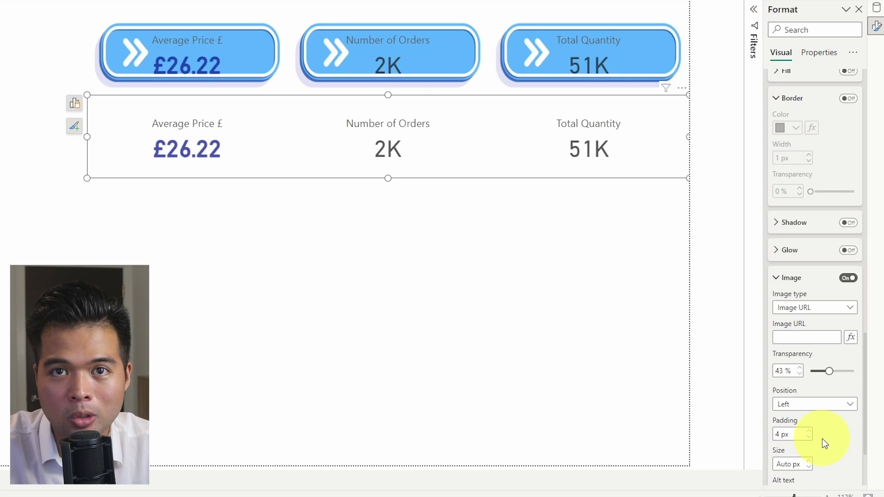
left_click(786, 279)
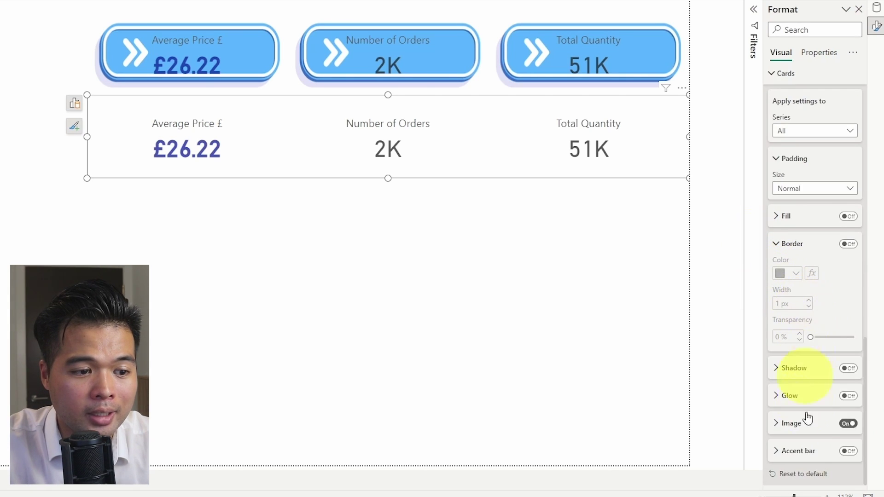
Turn on the accent bar and the border for all cards in the duplicated visual.
left_click(848, 451)
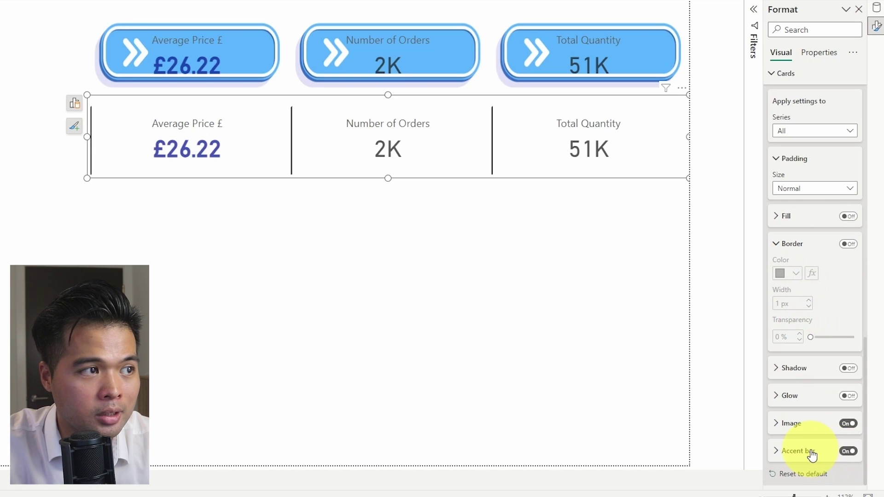
left_click(811, 454)
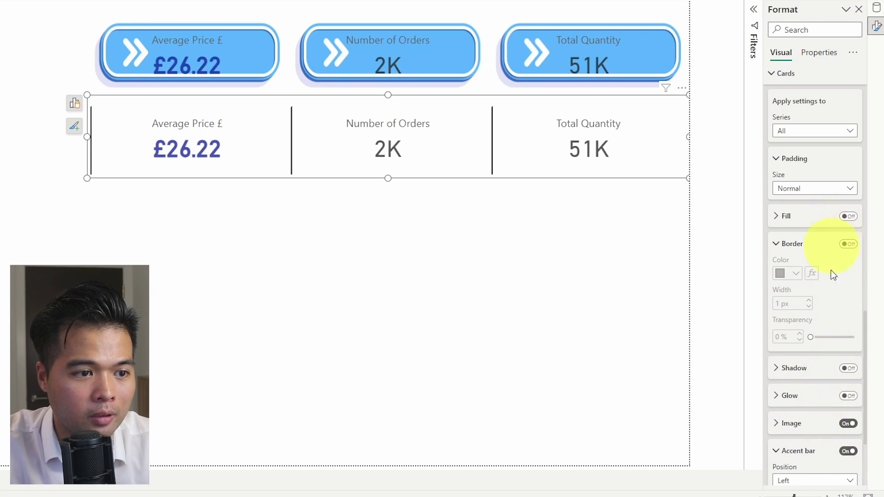
left_click(848, 243)
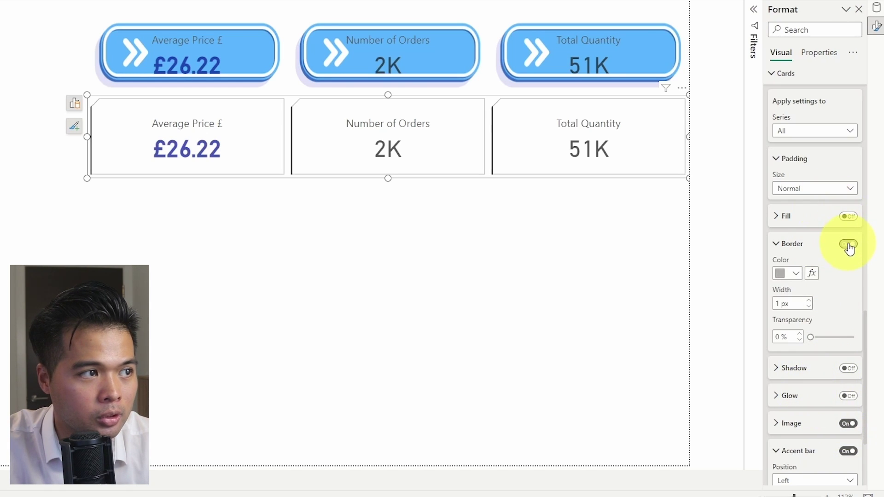
Set the accent bar's width to 7 px for all cards.
scroll(811, 297, "down", 2)
scroll(811, 297, "down", 2)
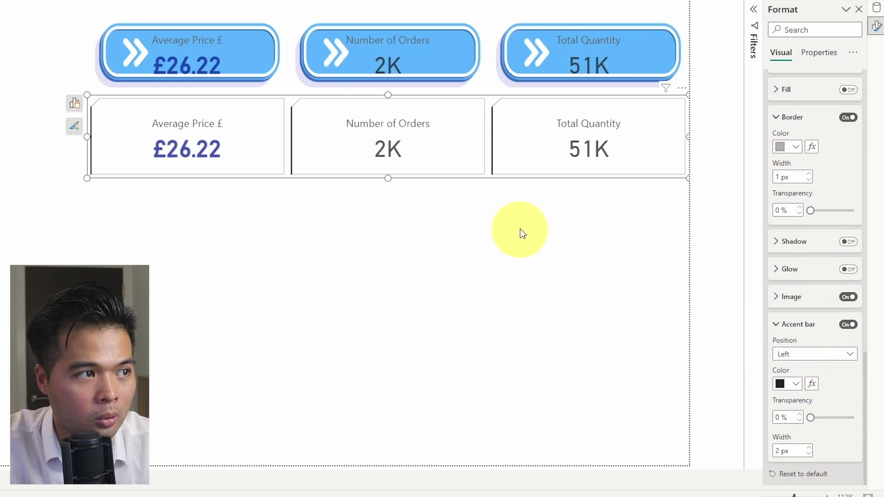
left_click(809, 448)
left_click(808, 448)
left_click(808, 448)
left_click(809, 447)
left_click(809, 448)
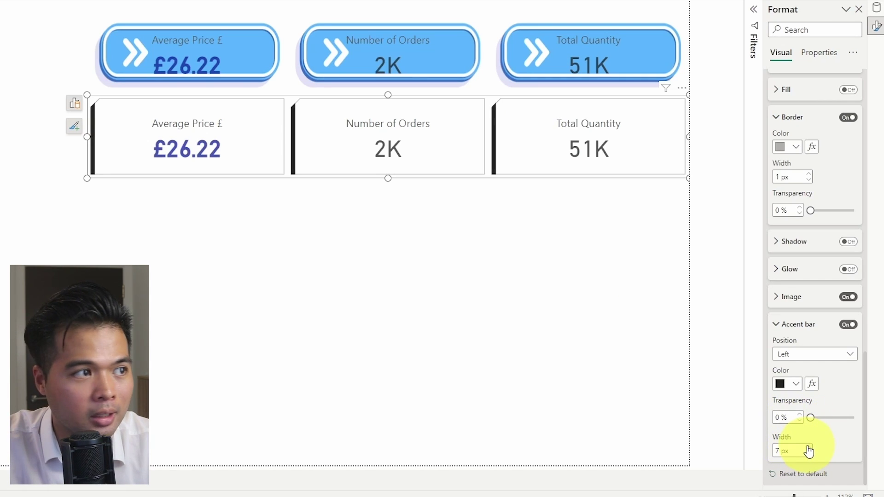
Change the accent bar color to the dark yellow theme color for all cards in the duplicated visual.
left_click(796, 383)
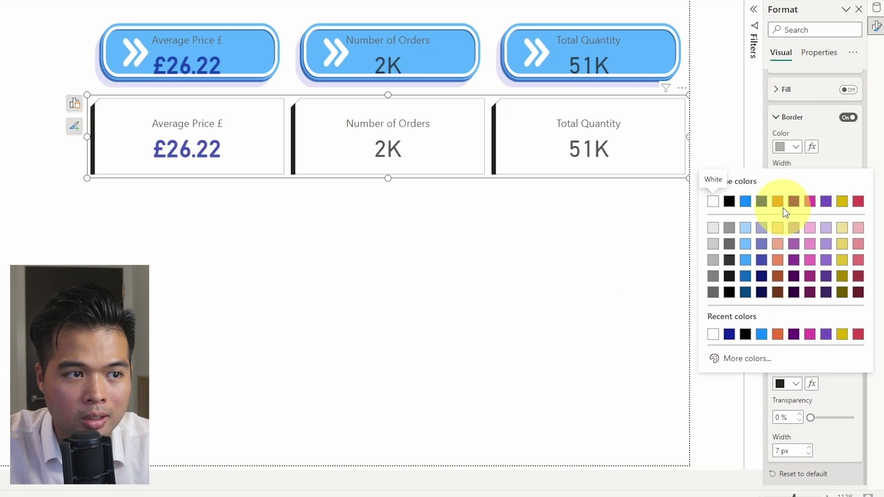
left_click(838, 203)
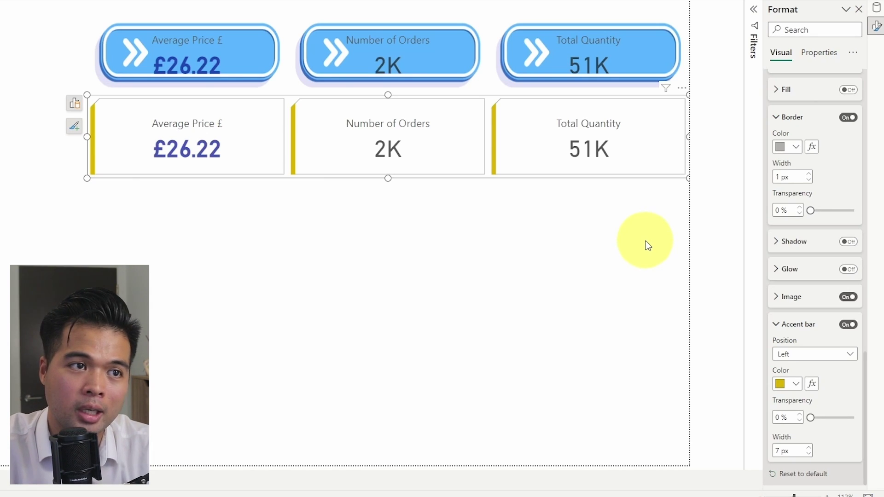
scroll(798, 273, "up", 15)
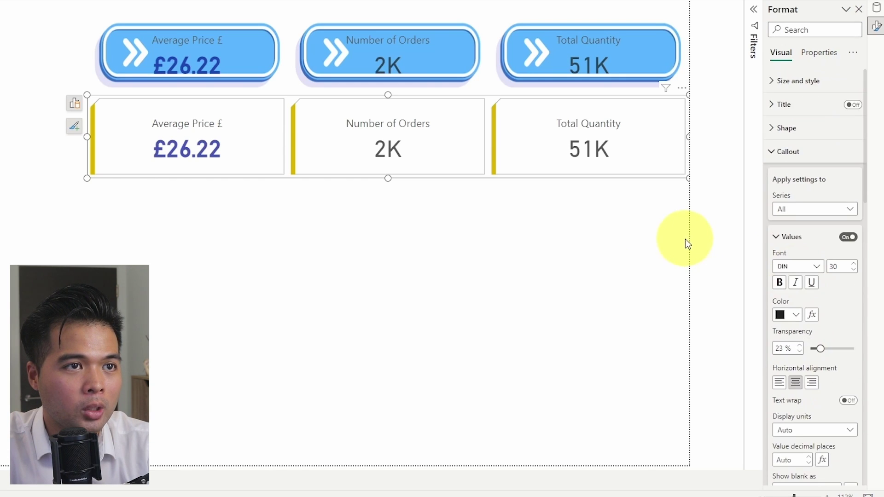
Add a standard card showing Average Price £ below the multi-card visuals and narrow it to roughly a quarter of its original width.
left_click(876, 8)
left_click_drag(824, 66, 579, 286)
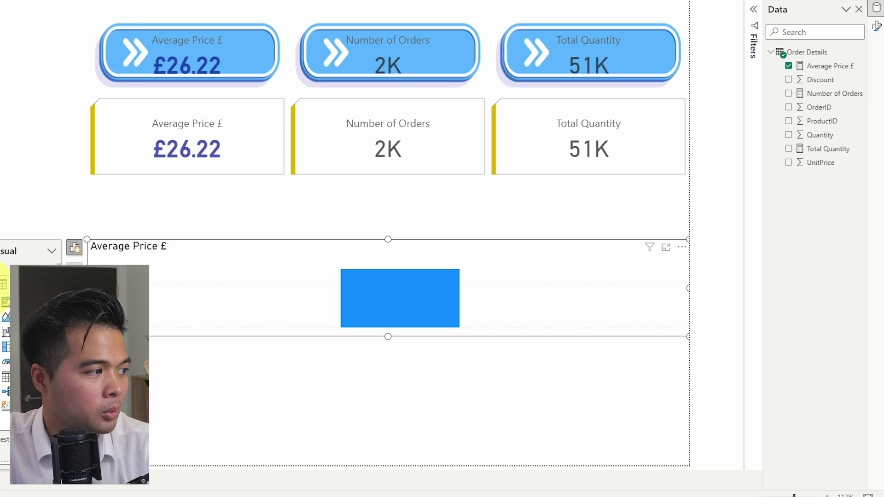
left_click(4, 276)
left_click_drag(87, 288, 531, 287)
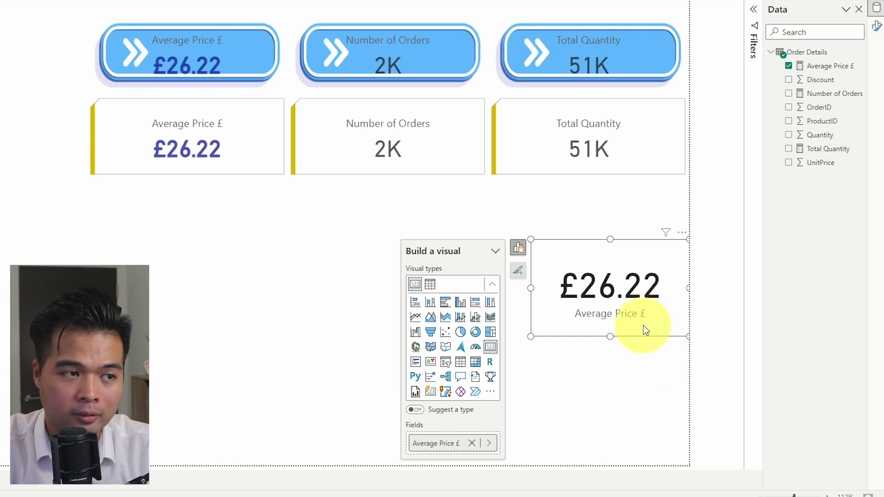
Give the standard card the title "This is a title" and collapse the title text settings.
left_click(877, 27)
left_click(835, 106)
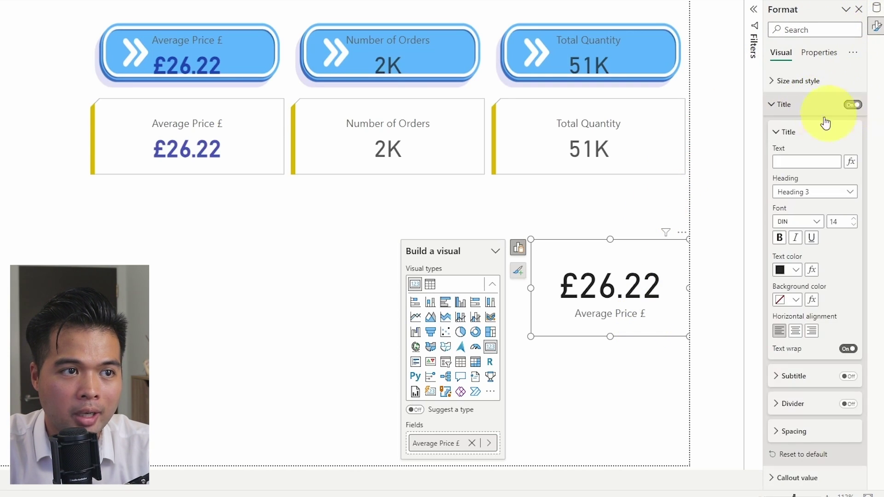
left_click(796, 161)
type("This is a title")
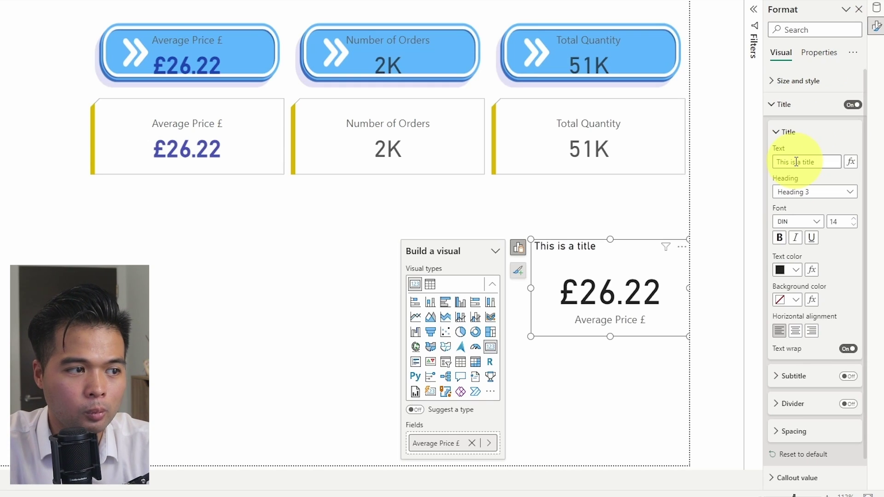
left_click(786, 132)
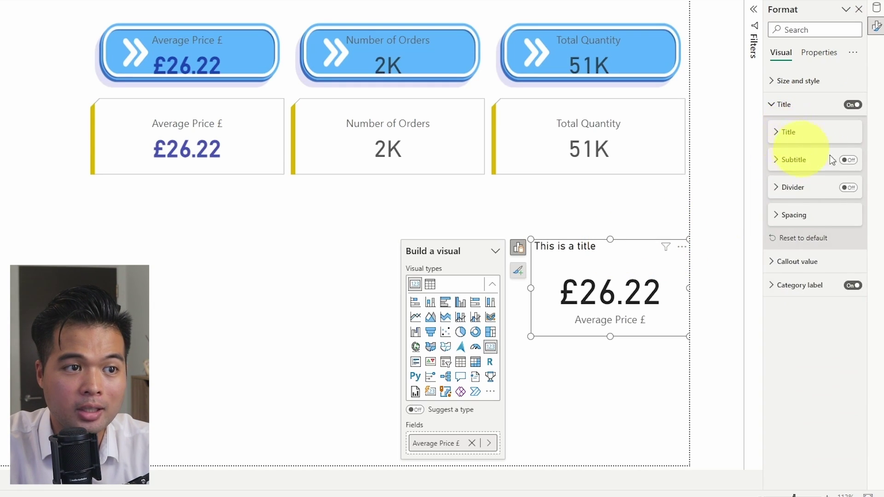
Turn on the standard card's subtitle with the text "this is subtitle" and shift the card slightly up and to the left.
left_click(849, 160)
left_click(818, 165)
left_click(810, 189)
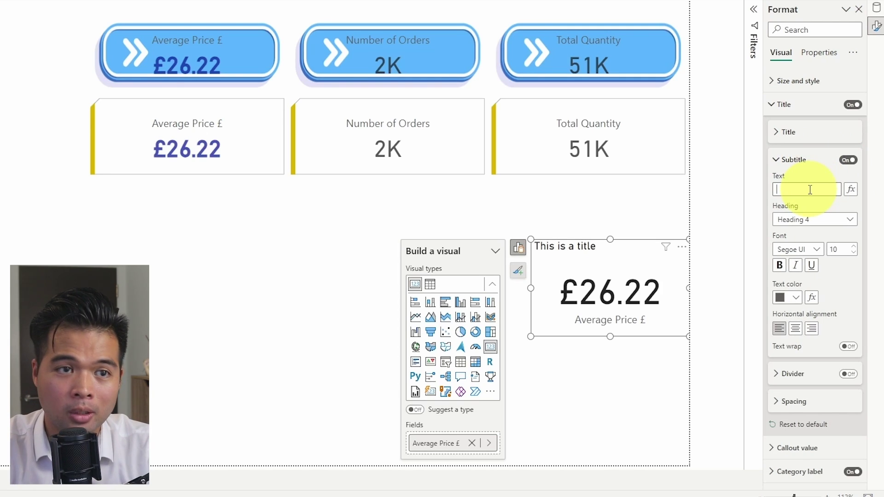
type("this is")
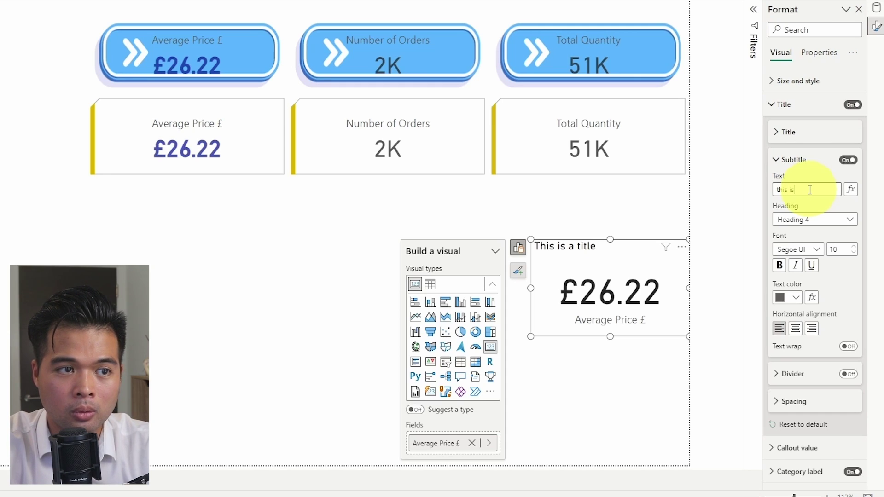
type(" subtitle")
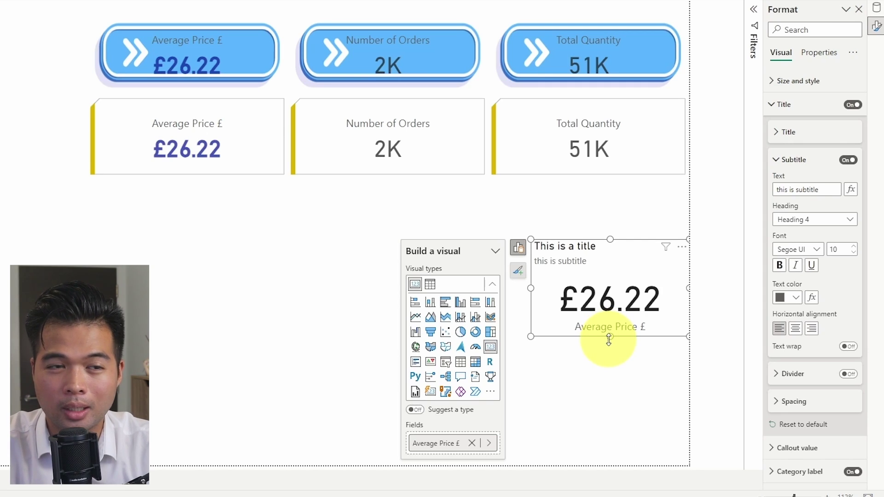
left_click_drag(630, 298, 622, 291)
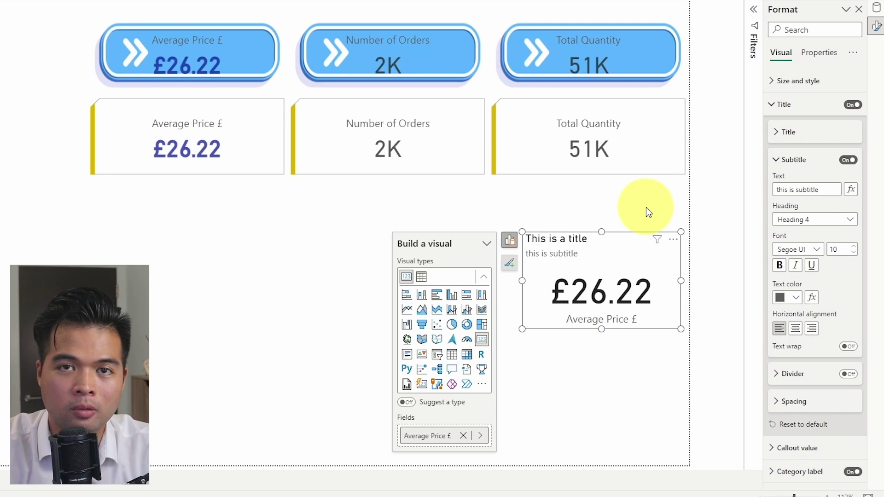
Turn on the Help tooltip header icon for the standard card.
left_click(508, 268)
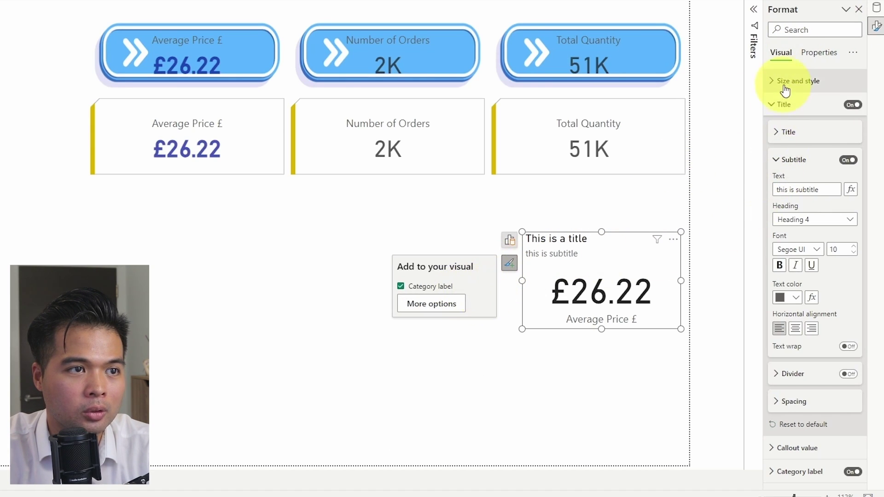
left_click(803, 83)
left_click(817, 53)
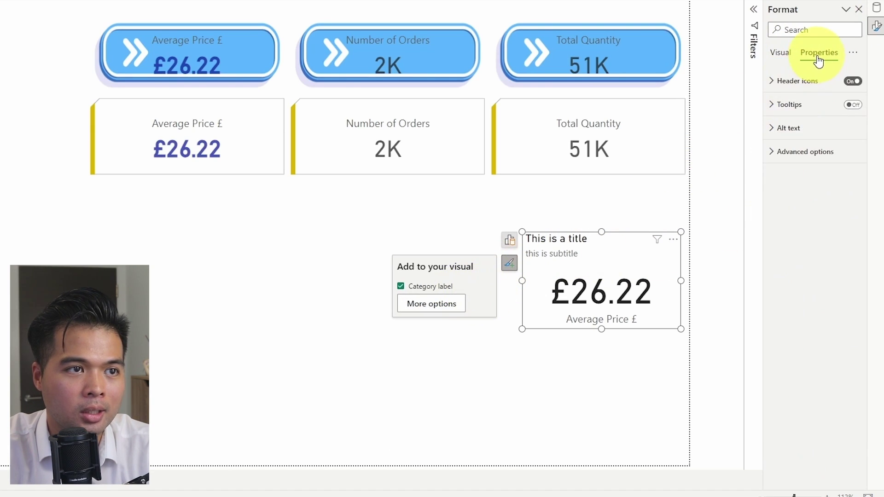
left_click(804, 82)
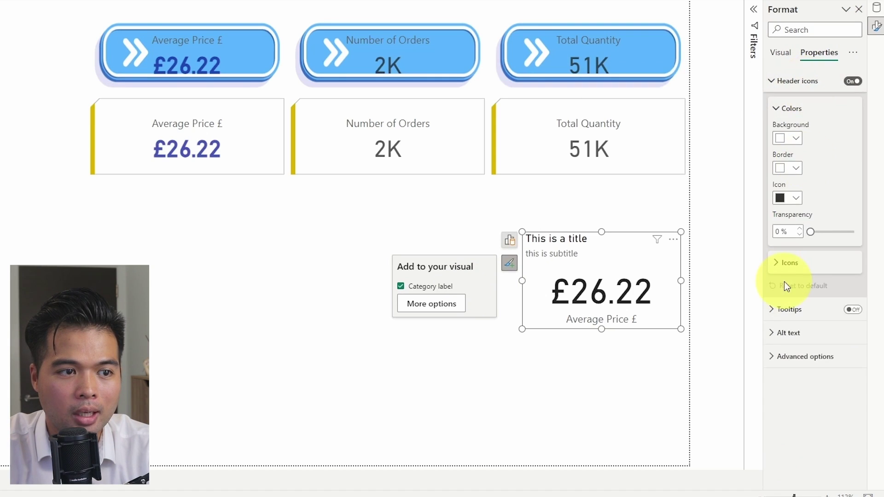
left_click(789, 263)
scroll(799, 274, "down", 3)
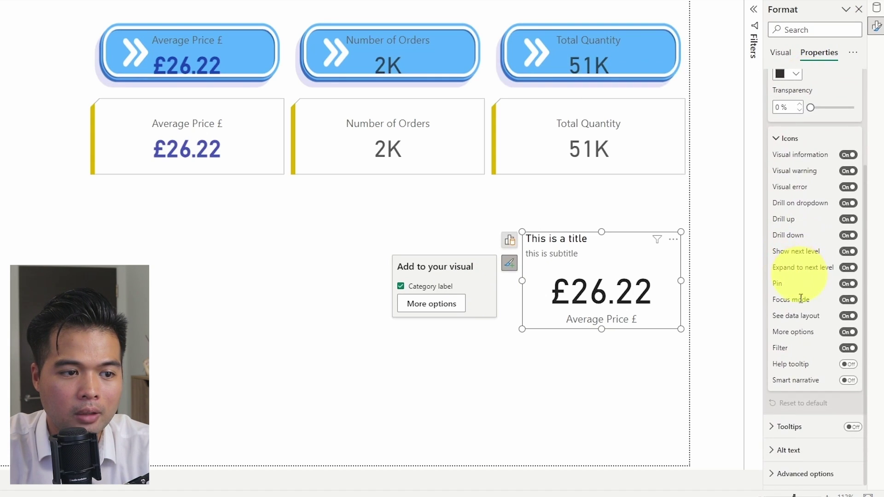
left_click(849, 365)
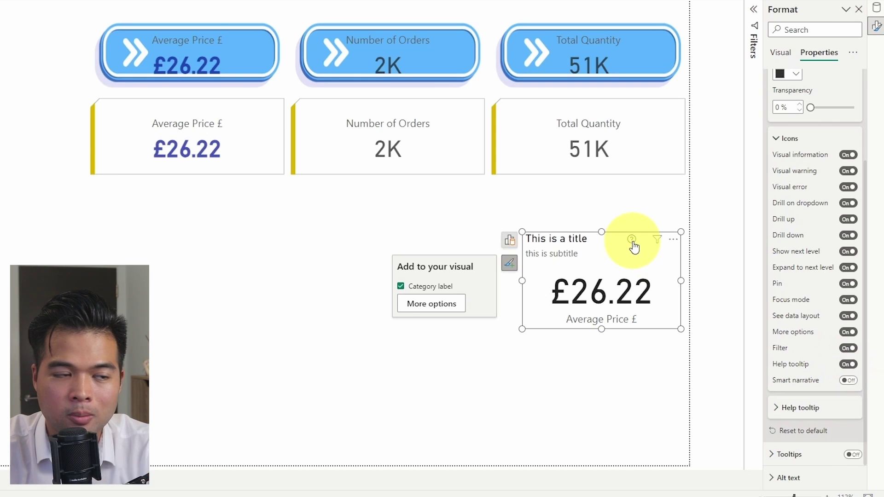
Set the help tooltip text to "this is the explanation" and preview it from the standard card's header icon.
left_click(808, 408)
scroll(813, 440, "down", 5)
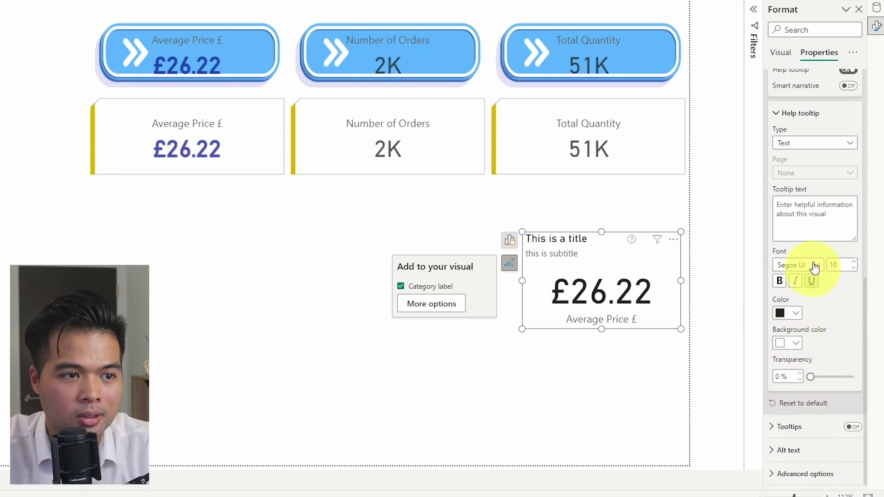
left_click(812, 213)
type("this is the explanation")
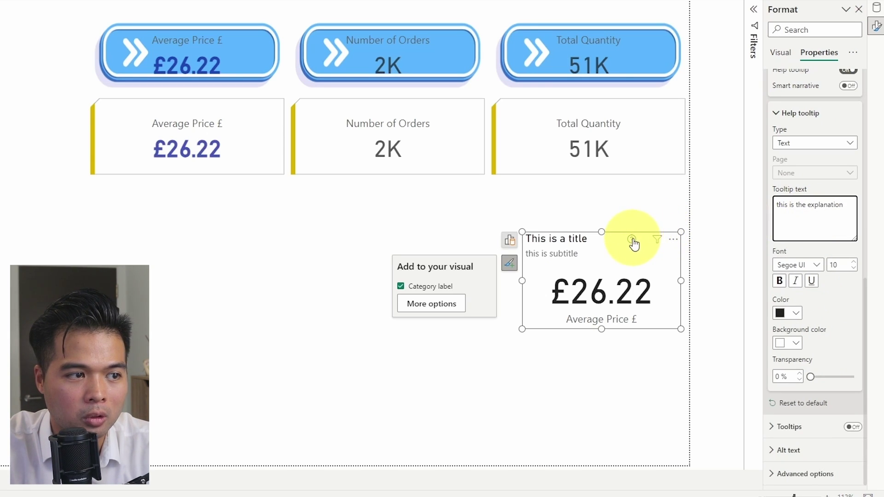
mouse_move(634, 244)
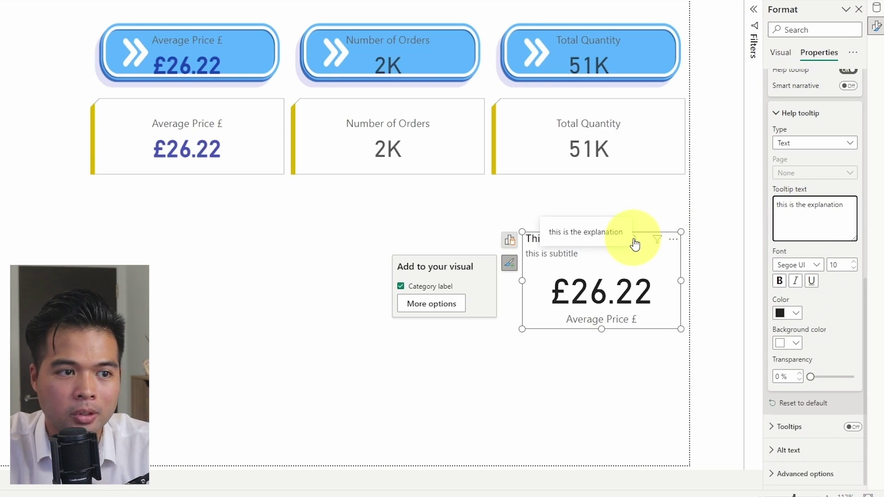
Select the multi-card visual with yellow accent bars to examine its header icon settings.
left_click(627, 95)
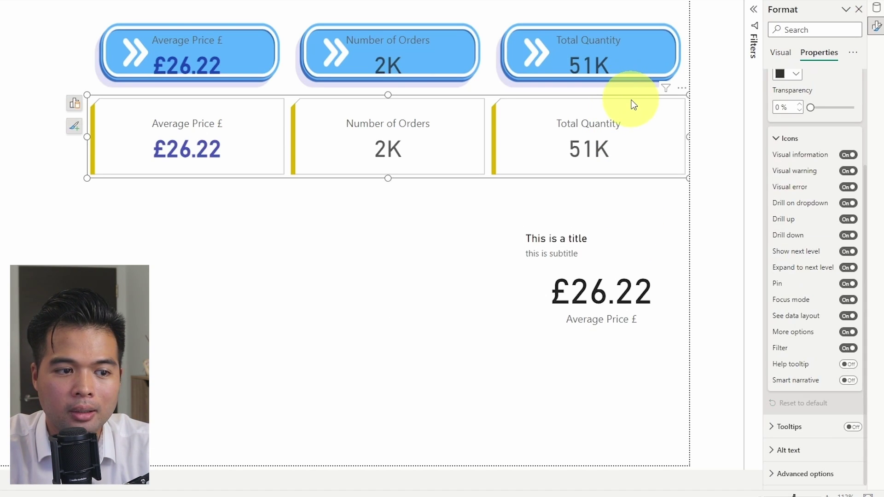